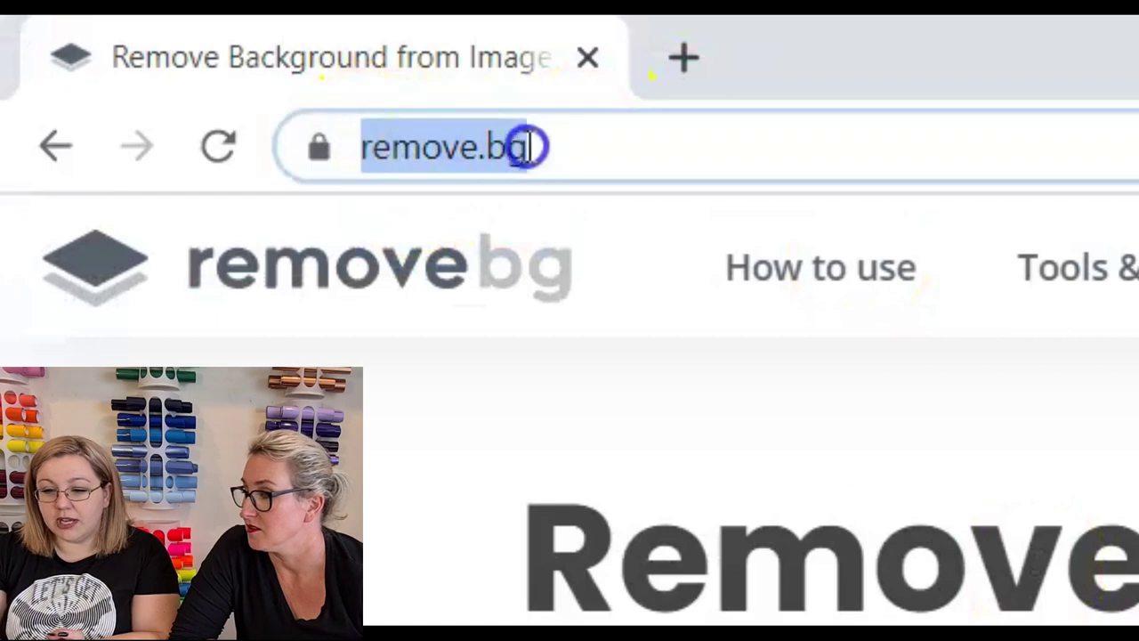
Step: Upload the portrait photo 20210405_120045.jpg to remove.bg and download the preview-size image with its background removed
left_click(565, 148)
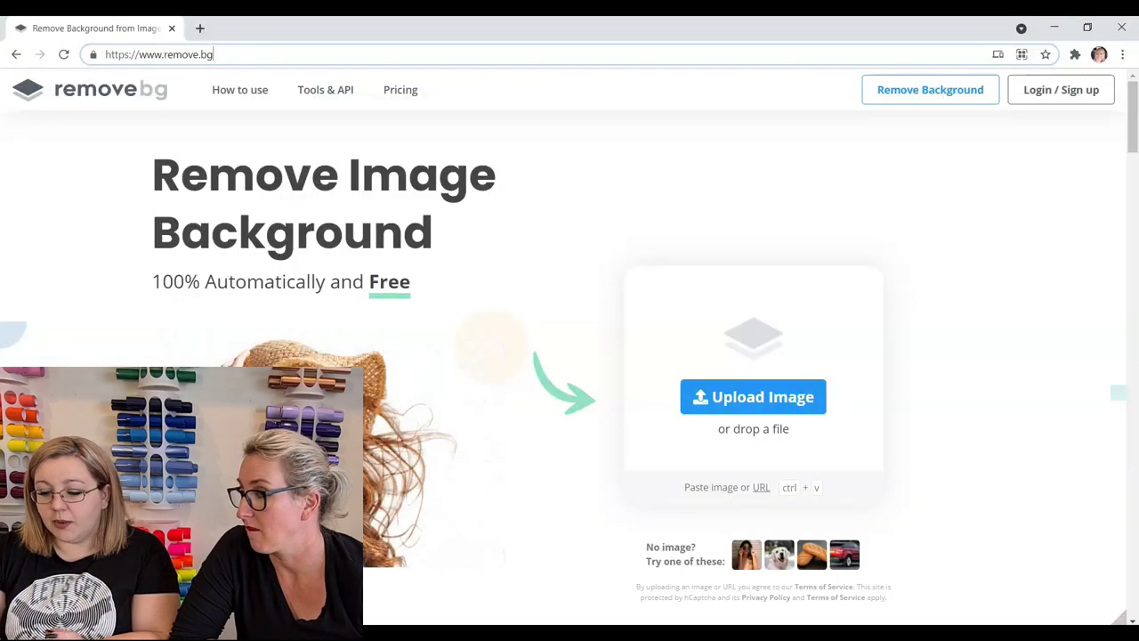
key("alt+Tab")
left_click_drag(371, 275, 797, 374)
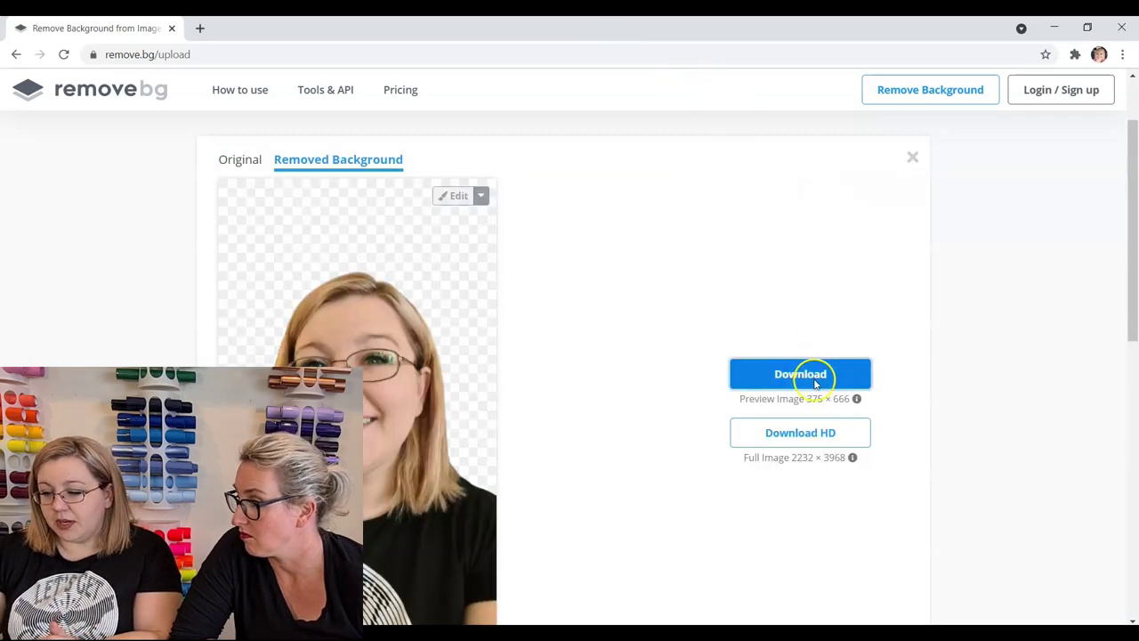
left_click(813, 380)
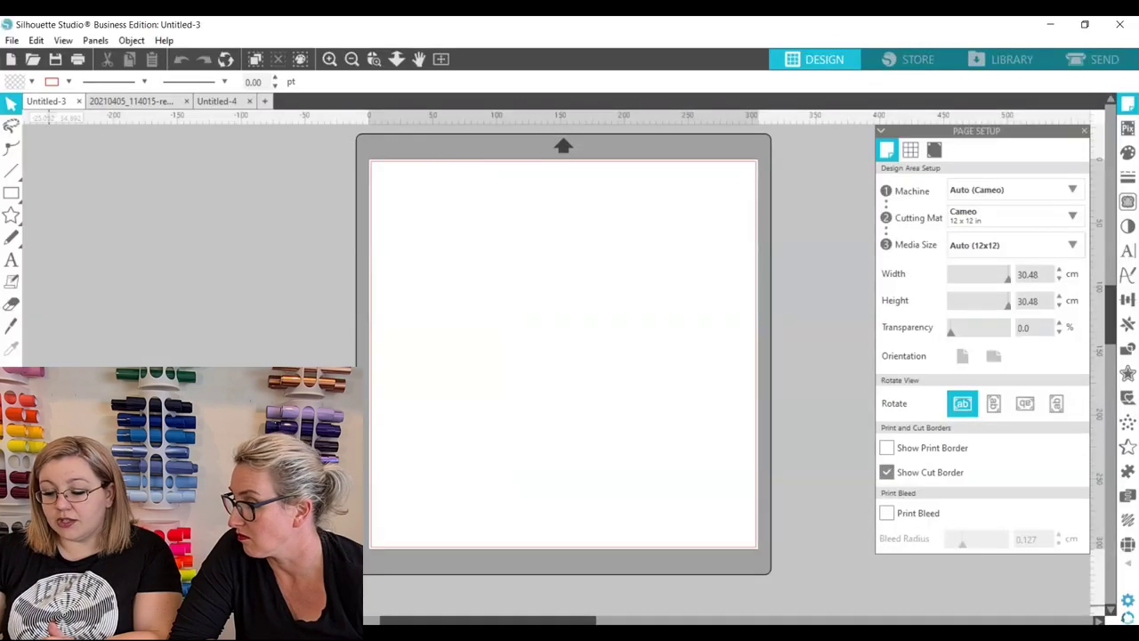
Step: In Silhouette Studio, place the downloaded cutout, enlarge it to about 14 × 25 cm and park it left of the page
left_click_drag(485, 351, 502, 334)
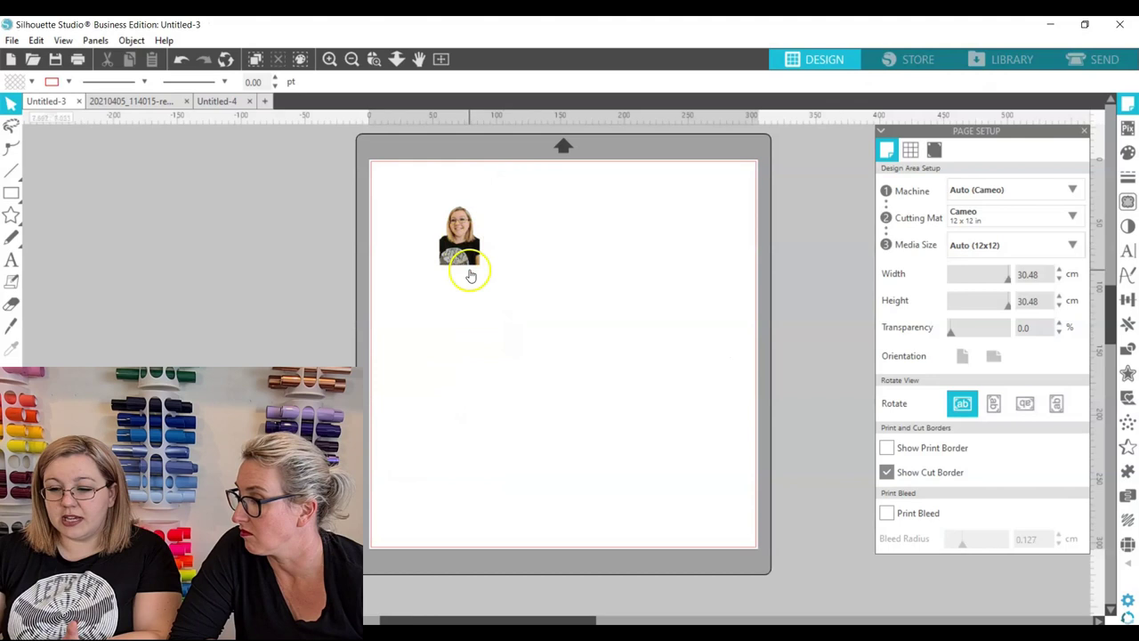
left_click_drag(483, 269, 660, 495)
left_click(176, 245)
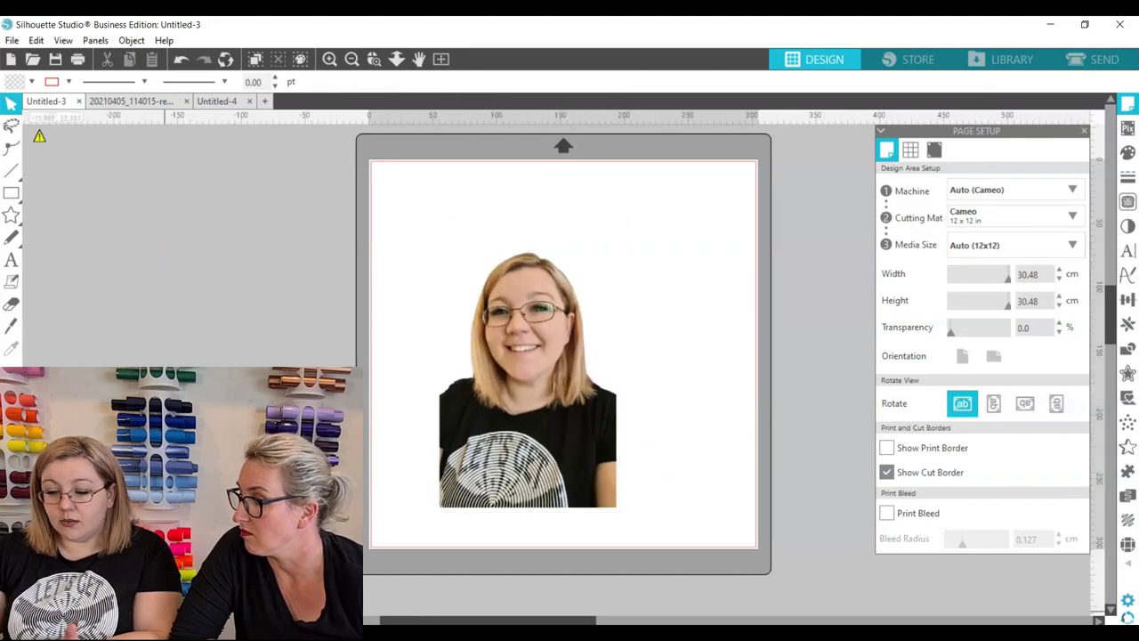
left_click_drag(599, 392, 197, 285)
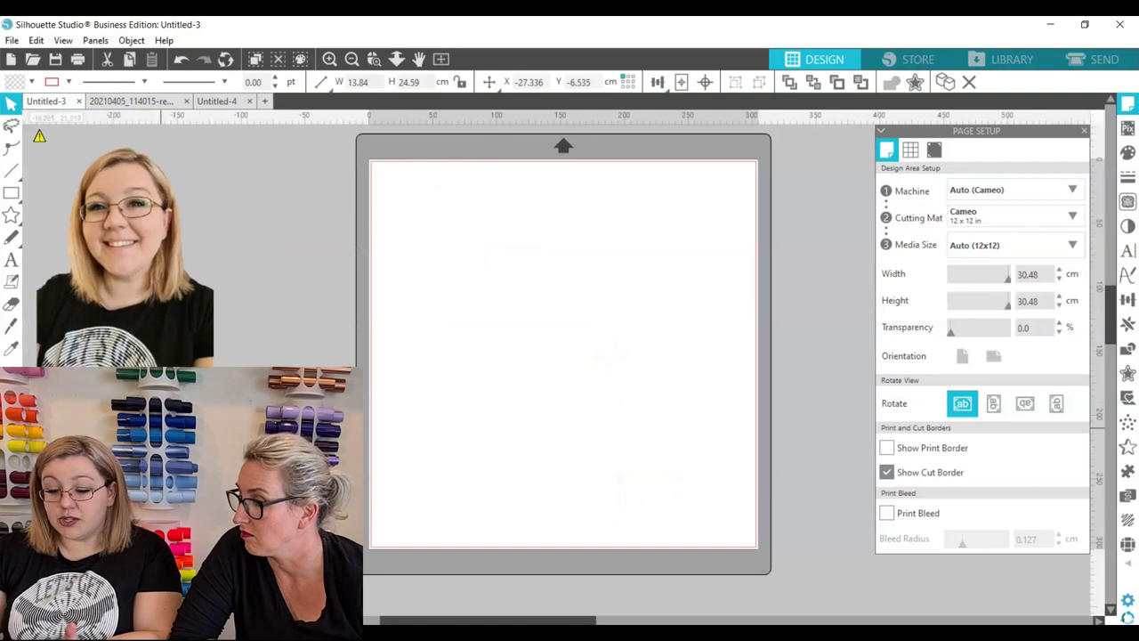
Step: Import the original photo 20210405_120045.jpg from the Lets Get Clacking folder and rotate it to 270°
key("alt+Tab")
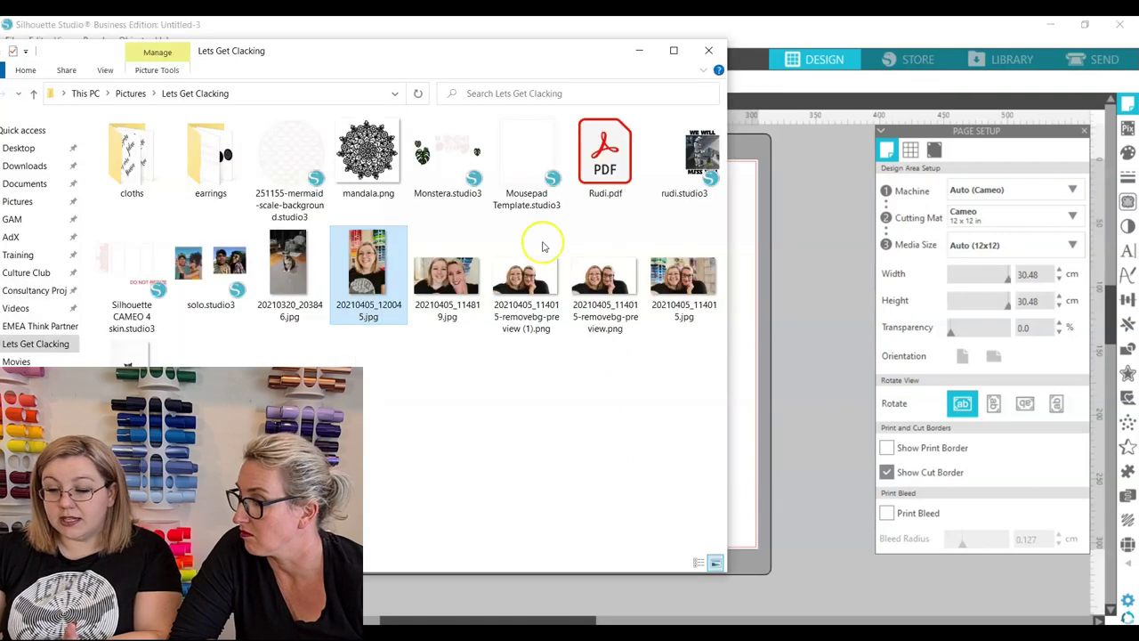
left_click_drag(368, 267, 788, 364)
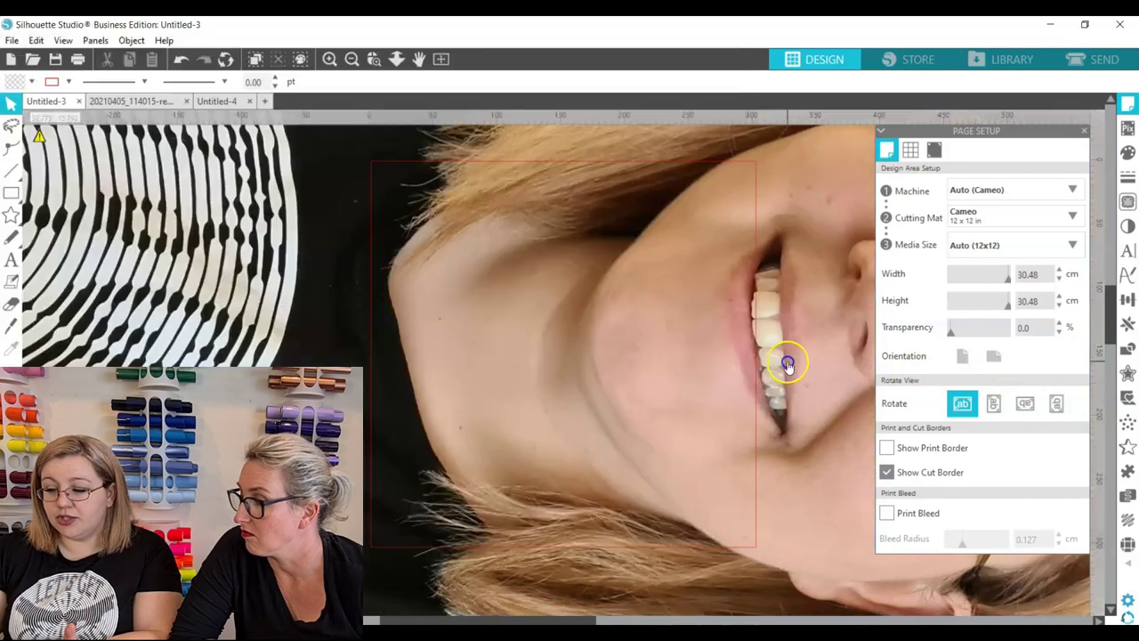
left_click(1127, 300)
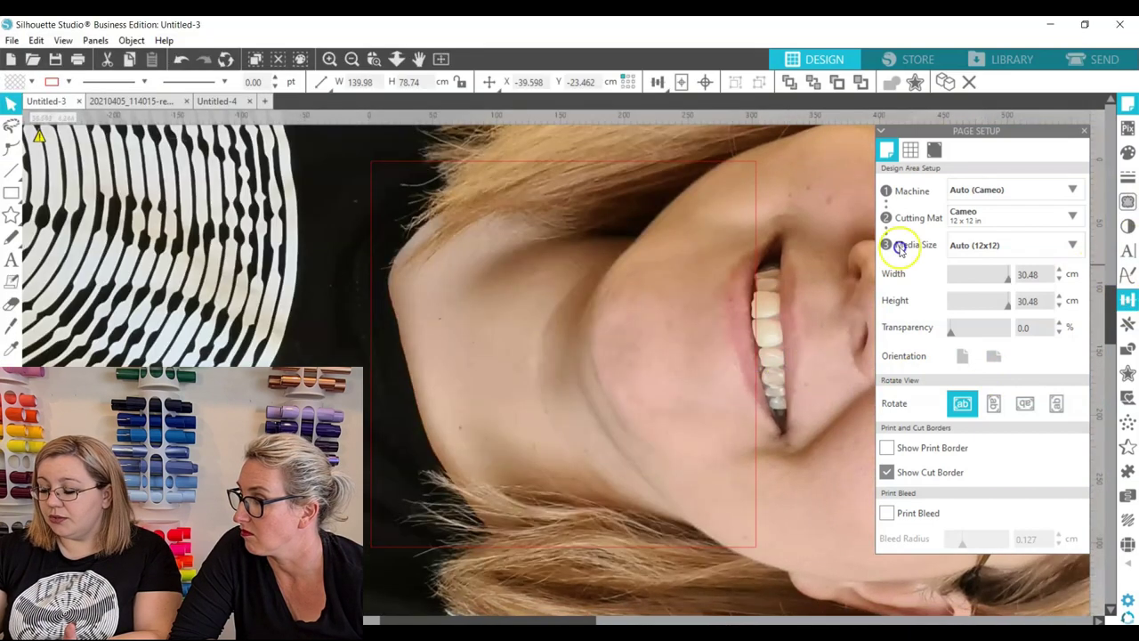
left_click(934, 149)
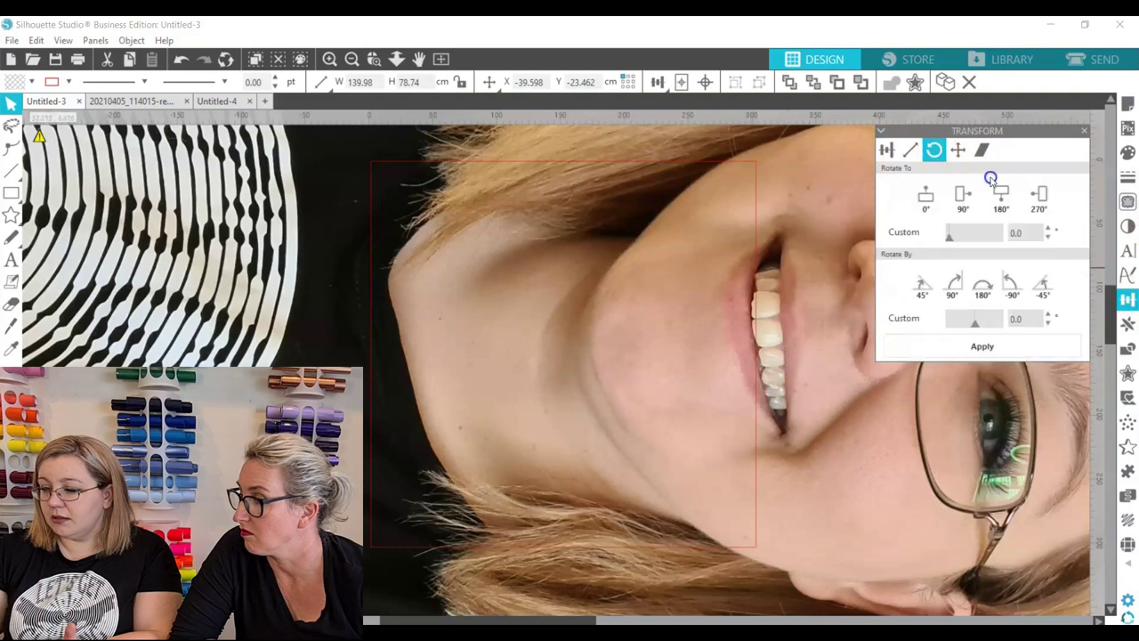
left_click(1038, 199)
Step: Scale the photo proportionally to about 22 × 39 cm and position it over the page
left_click_drag(490, 257, 484, 344)
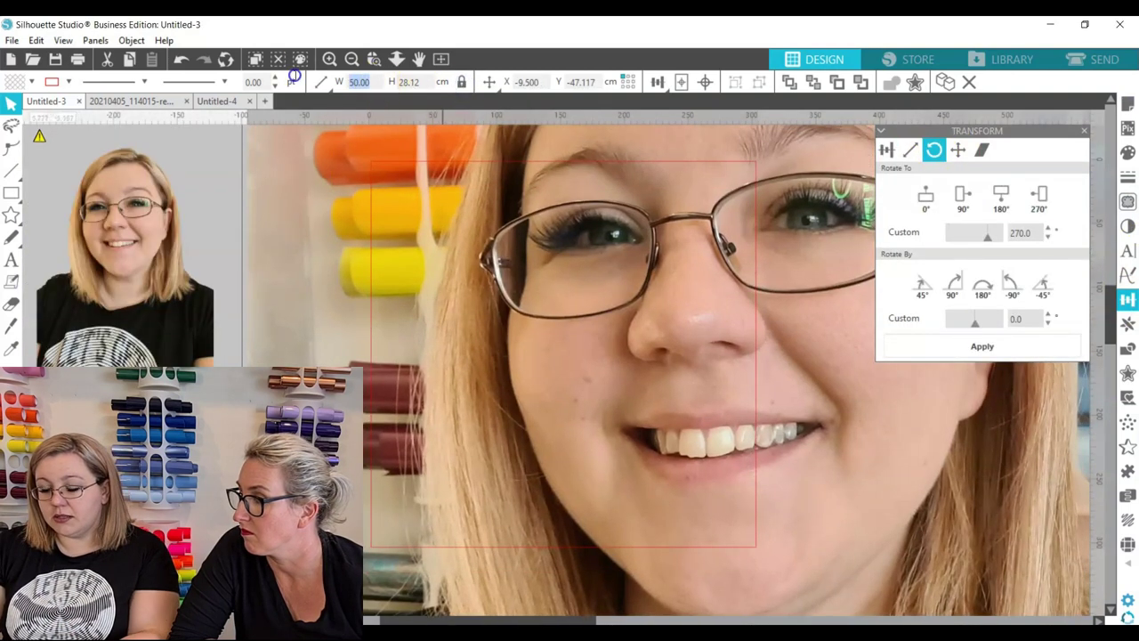
type("20")
key("Return")
left_click_drag(725, 498, 458, 363)
left_click_drag(562, 453, 758, 615)
left_click_drag(546, 389, 557, 414)
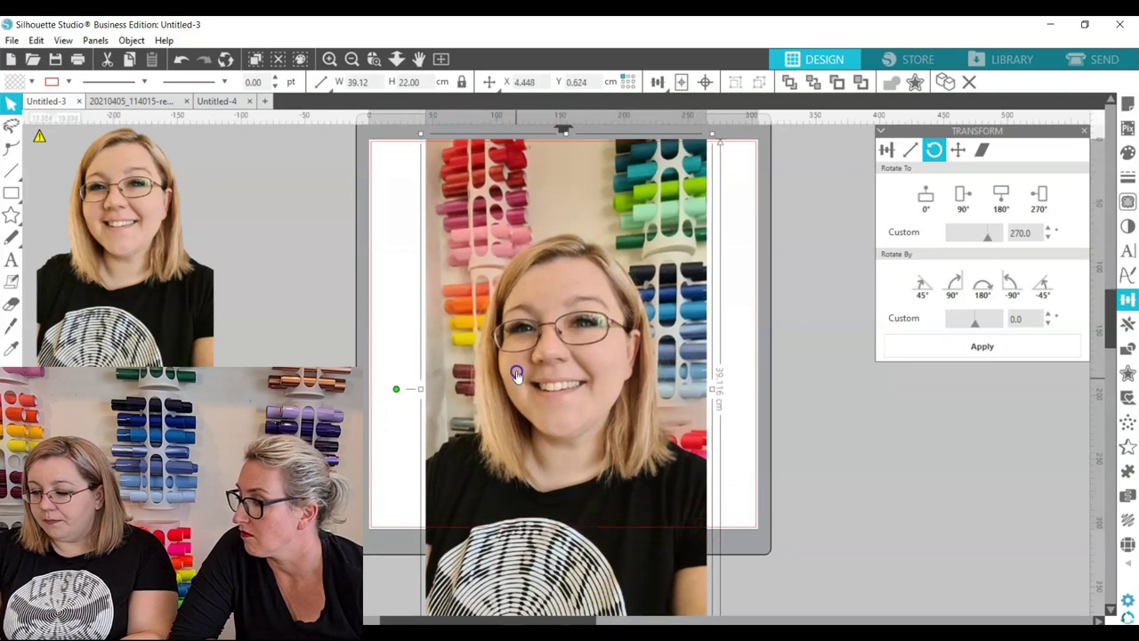
Step: Crop the photo's lower part by editing its outline points to about 22 × 22.4 cm, and move it within the page
double_click(515, 372)
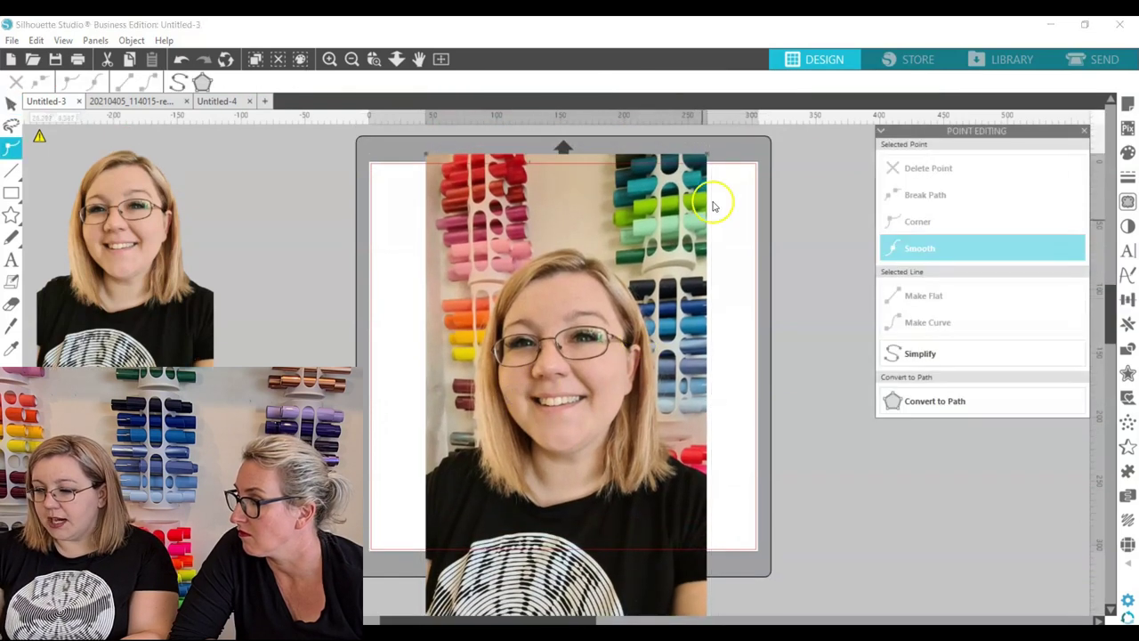
left_click(427, 134)
scroll(554, 462, "down", 2)
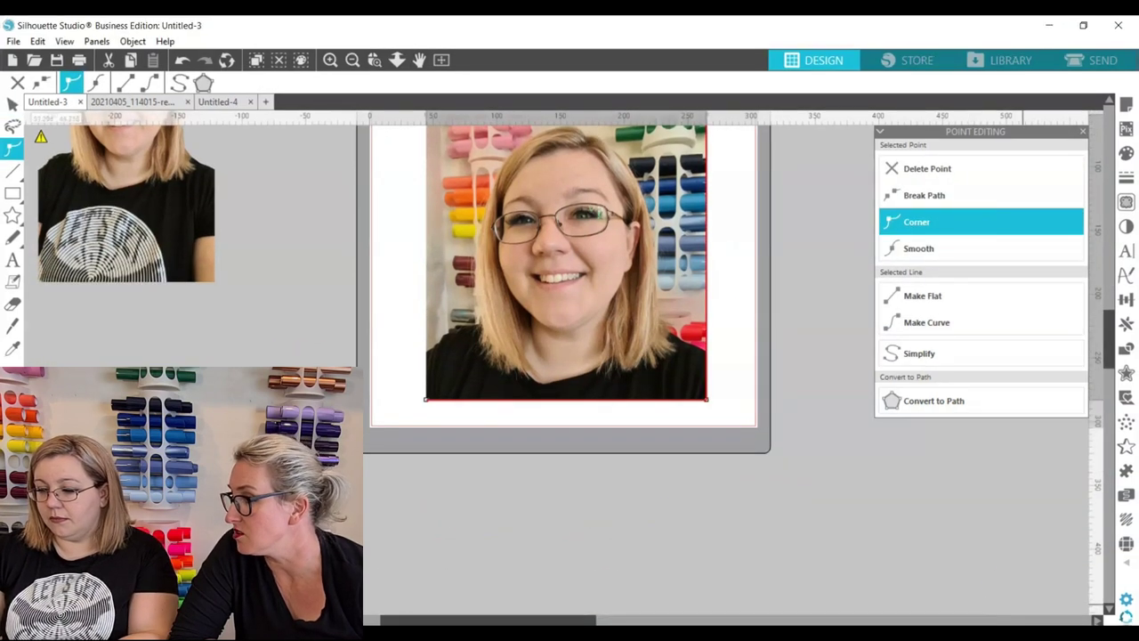
left_click(831, 250)
scroll(830, 250, "up", 3)
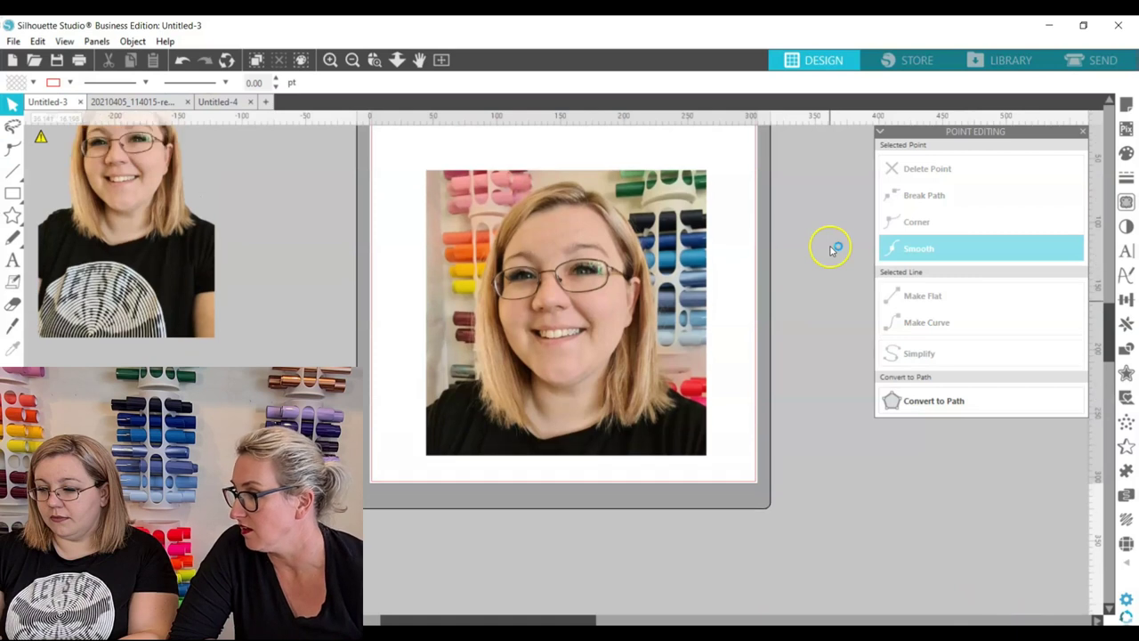
left_click_drag(611, 385, 574, 342)
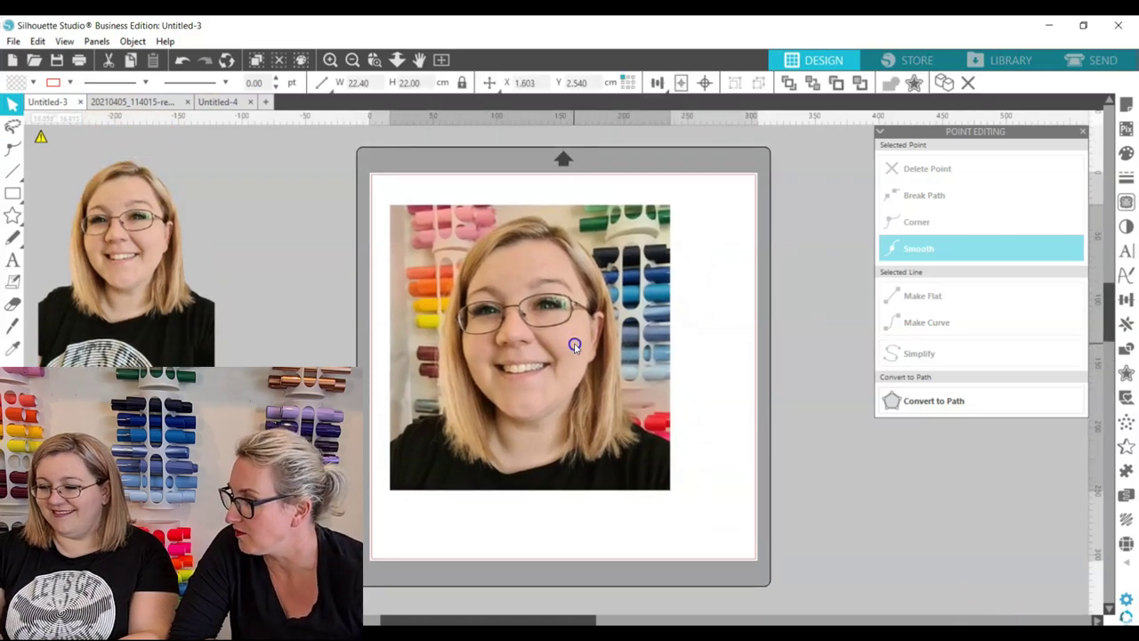
left_click(627, 378)
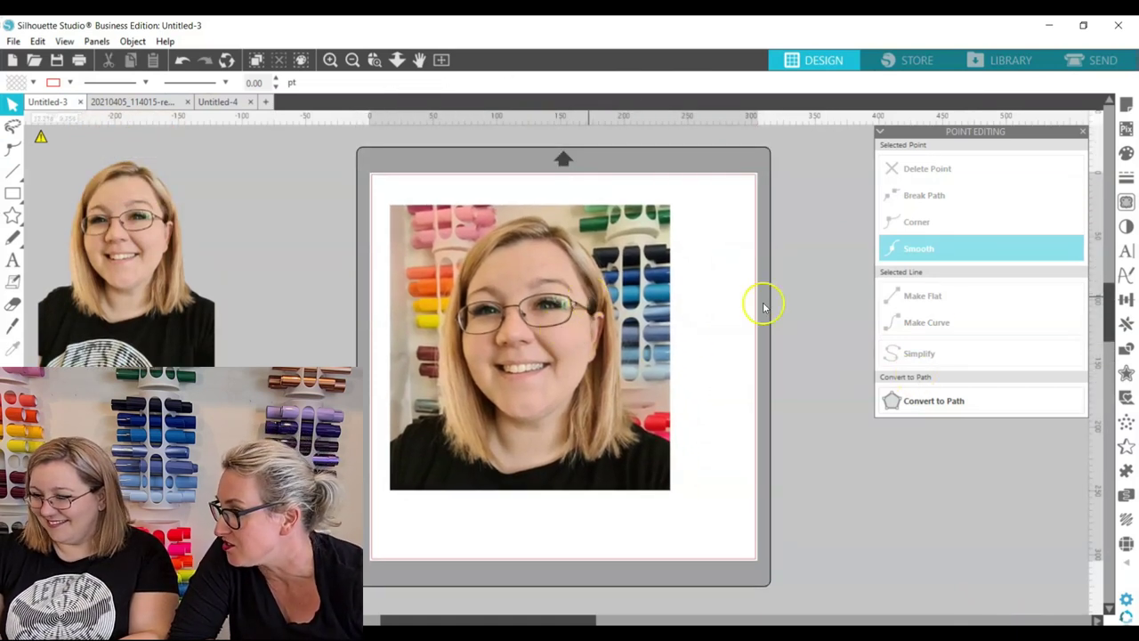
Step: Start a Magnet Trace at the right shoulder and follow the photo's right, bottom and left edges up to the left shoulder
left_click(1127, 203)
left_click(934, 151)
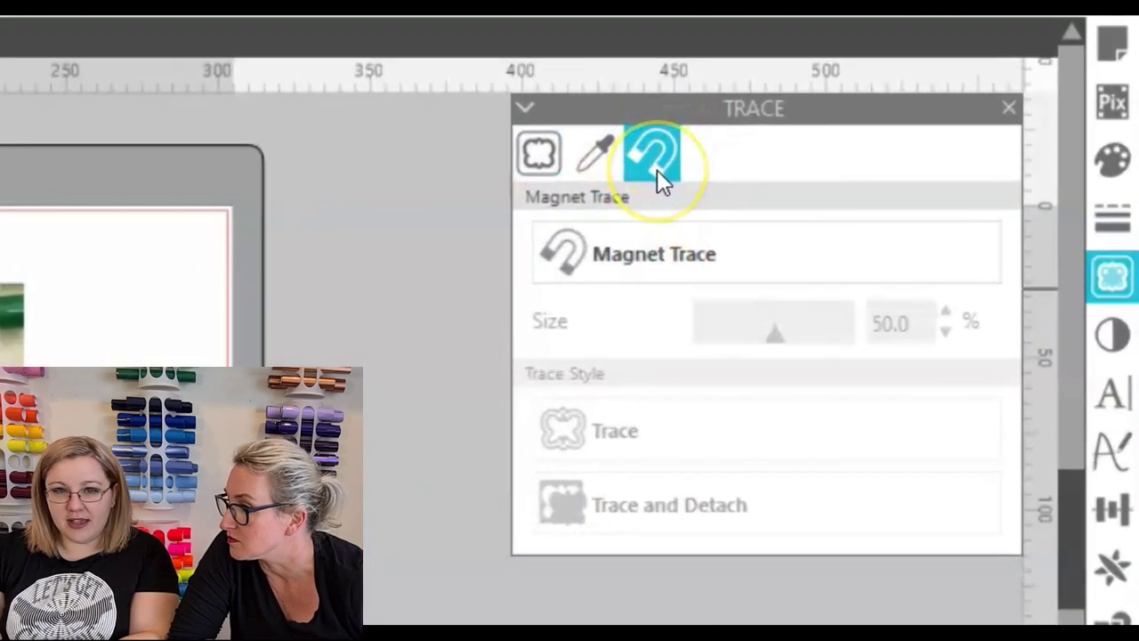
left_click(667, 247)
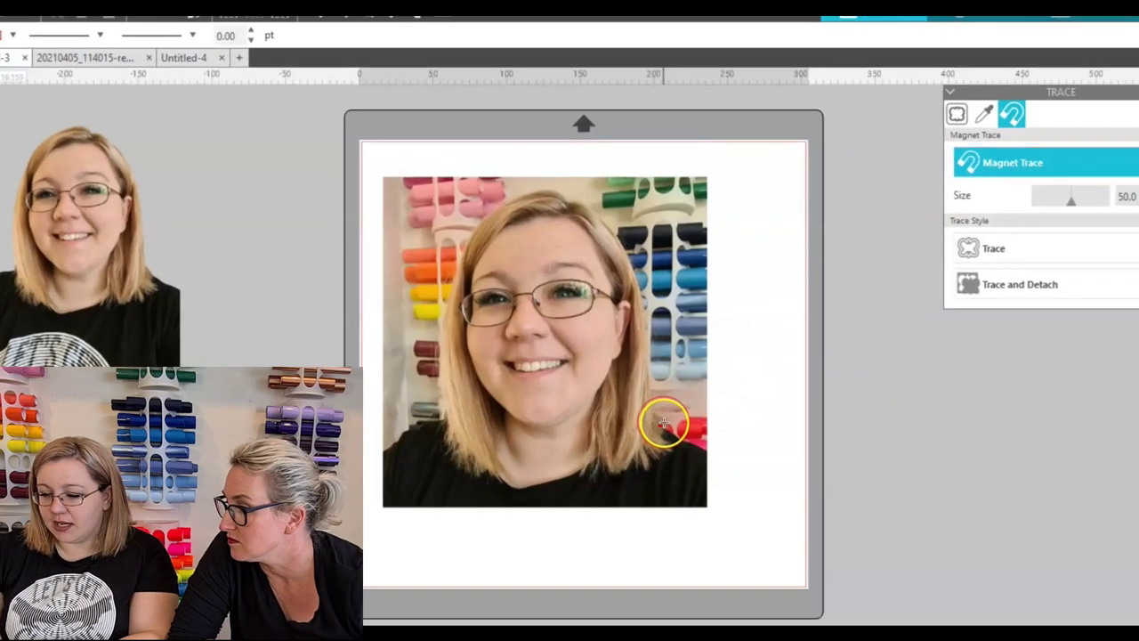
left_click(670, 426)
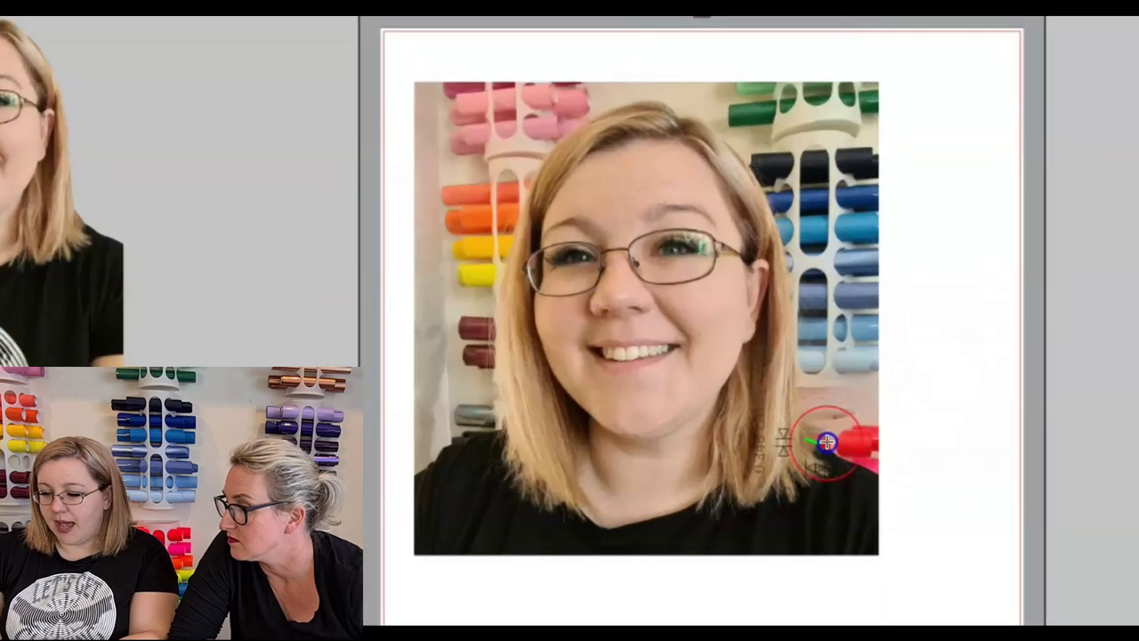
left_click(877, 467)
left_click(891, 516)
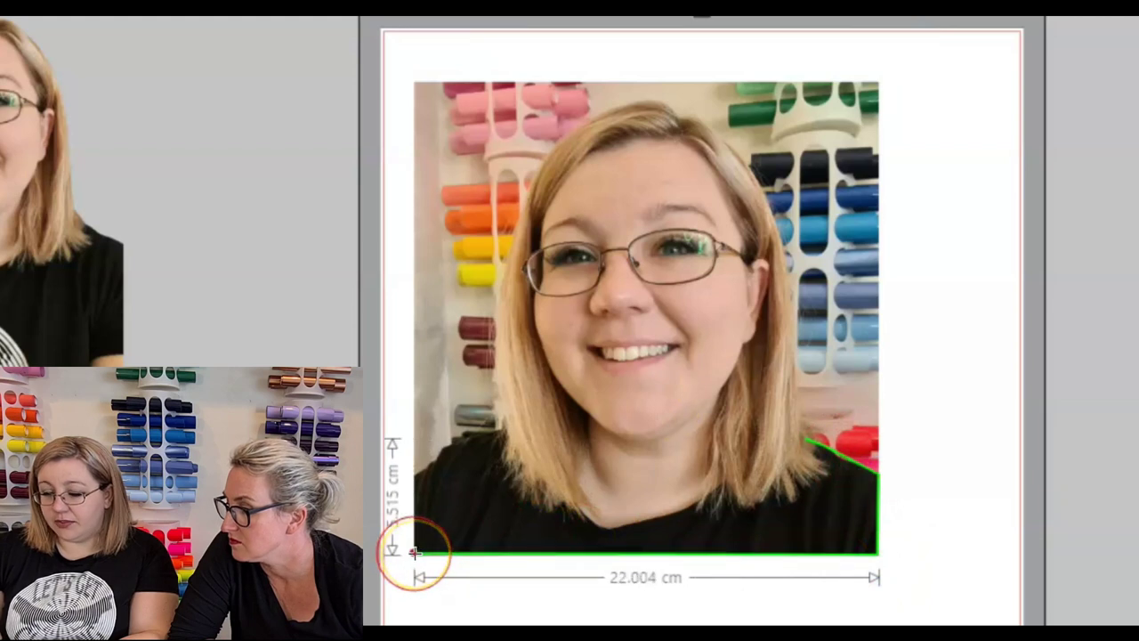
left_click(415, 473)
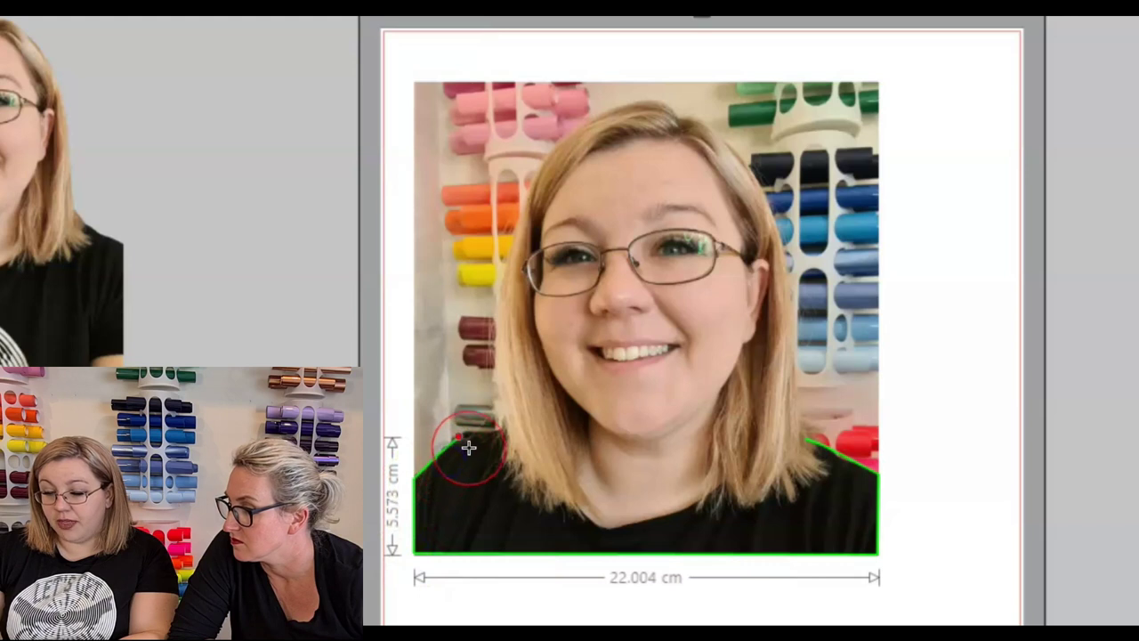
Step: Continue the magnet trace over the left shoulder and up the left side of the hair to glasses height
left_click(500, 437)
left_click(505, 399)
left_click(501, 345)
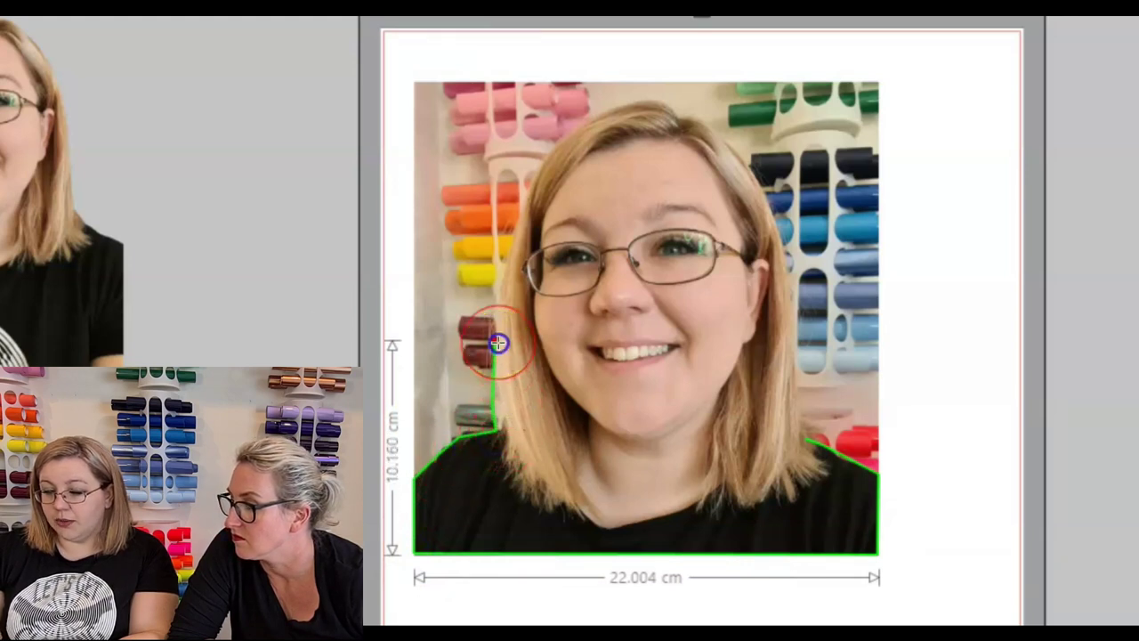
left_click(494, 289)
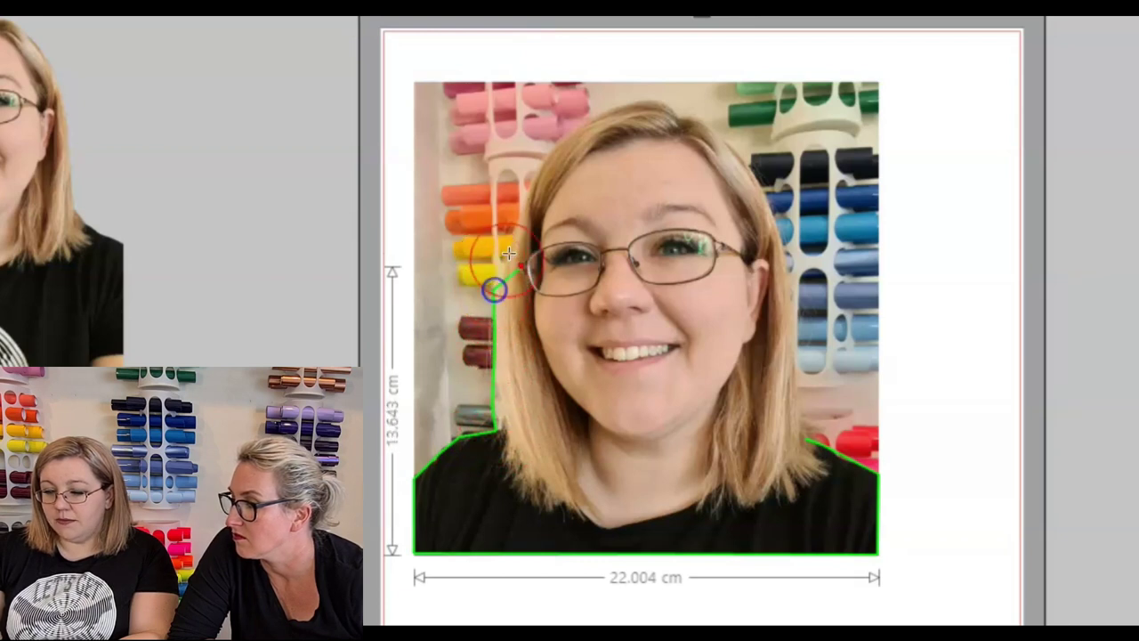
left_click(504, 248)
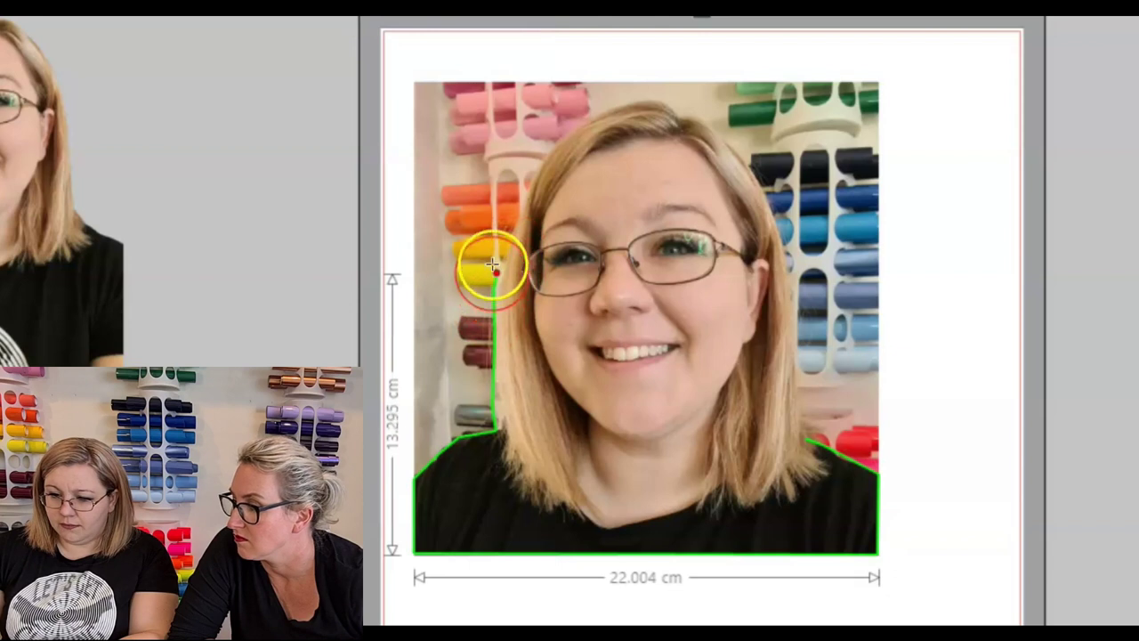
left_click(509, 263)
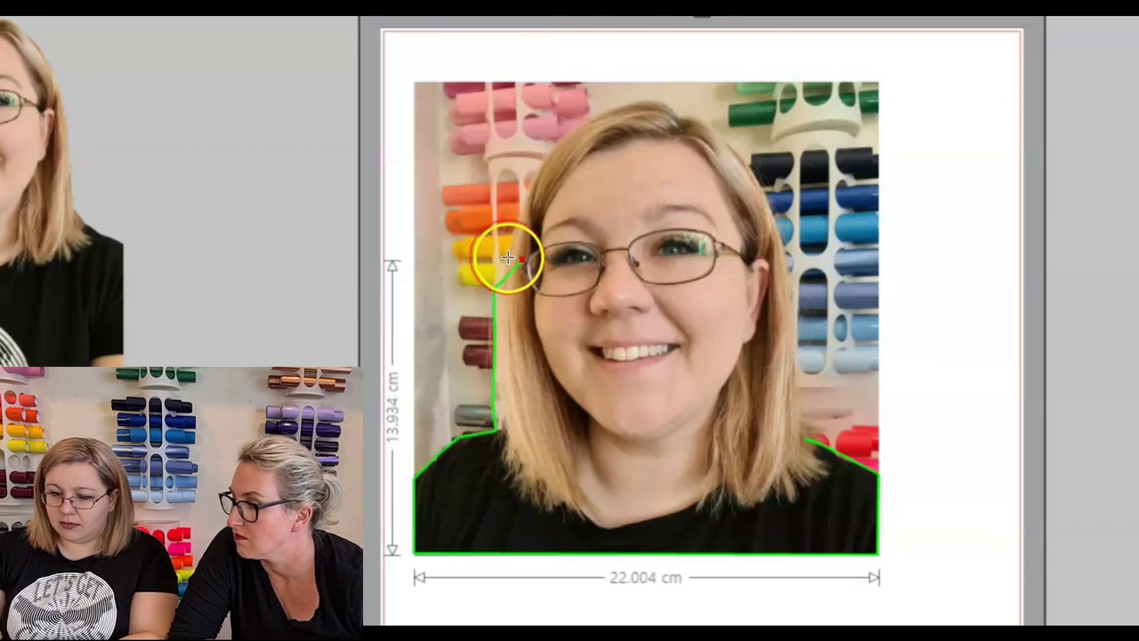
Step: Close the magnet trace over the head and down the right side of the hair, and apply Trace and Detach
left_click(543, 151)
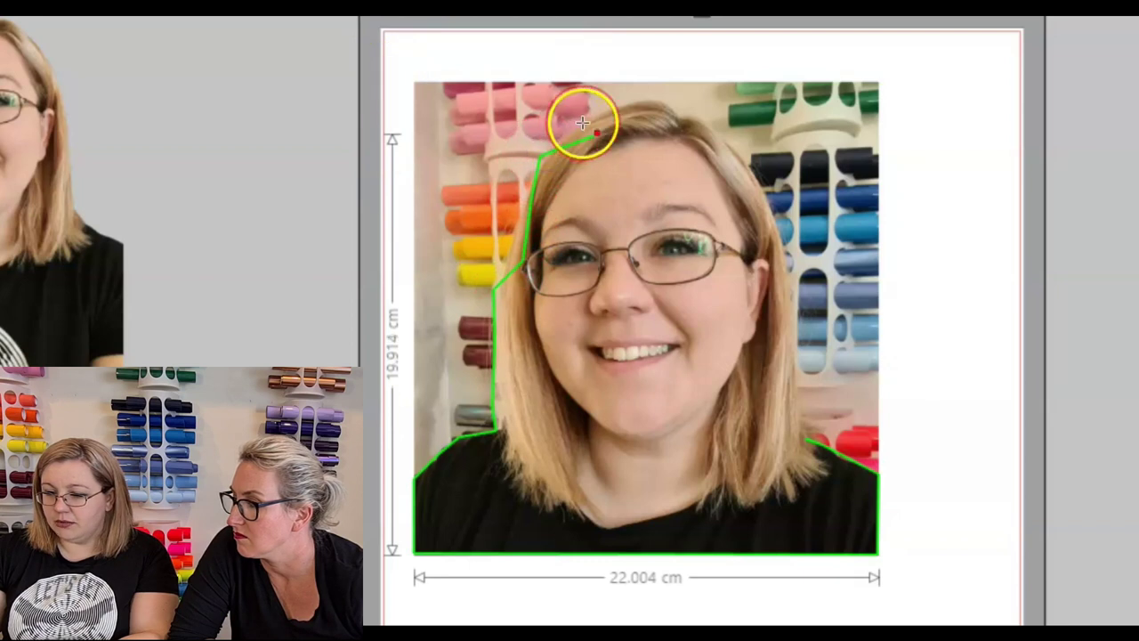
left_click(661, 101)
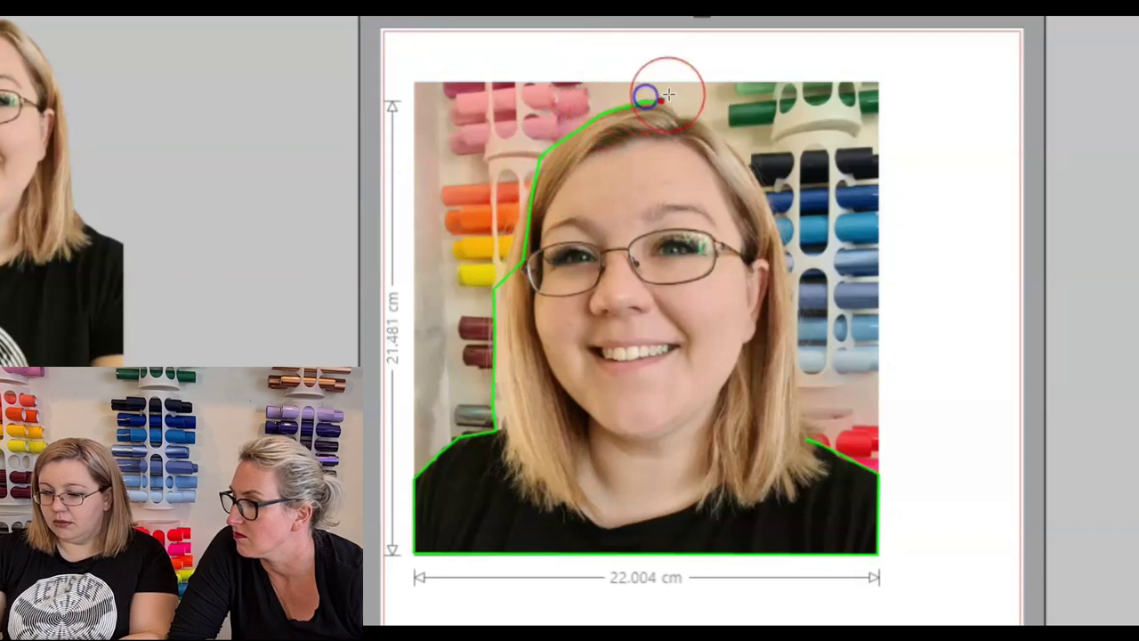
left_click(728, 130)
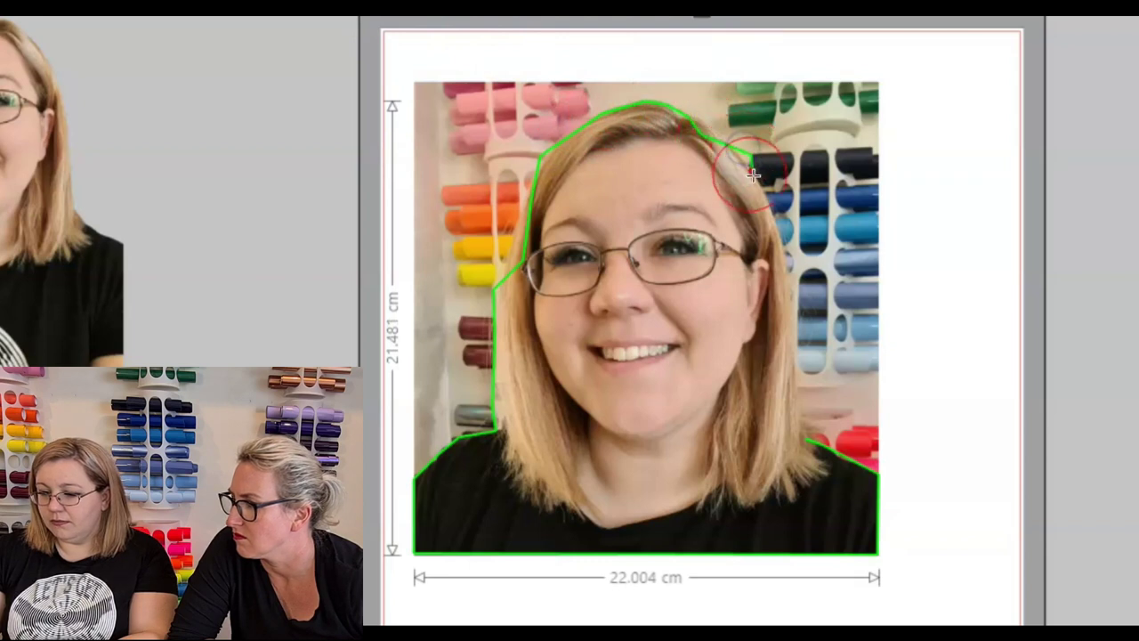
left_click(778, 233)
left_click(793, 381)
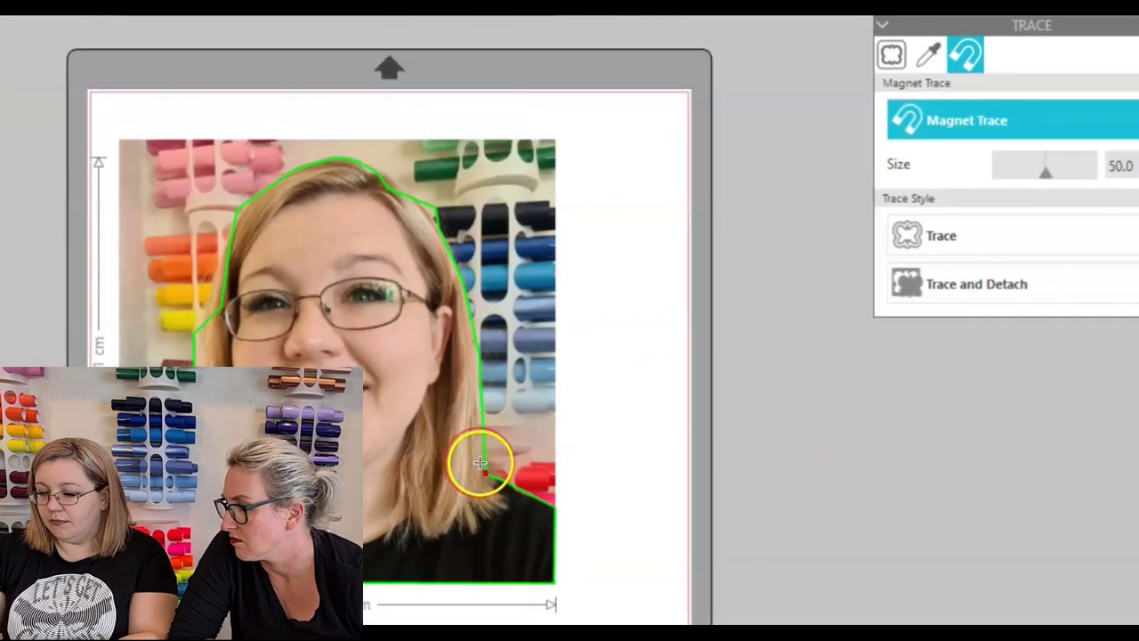
left_click(480, 461)
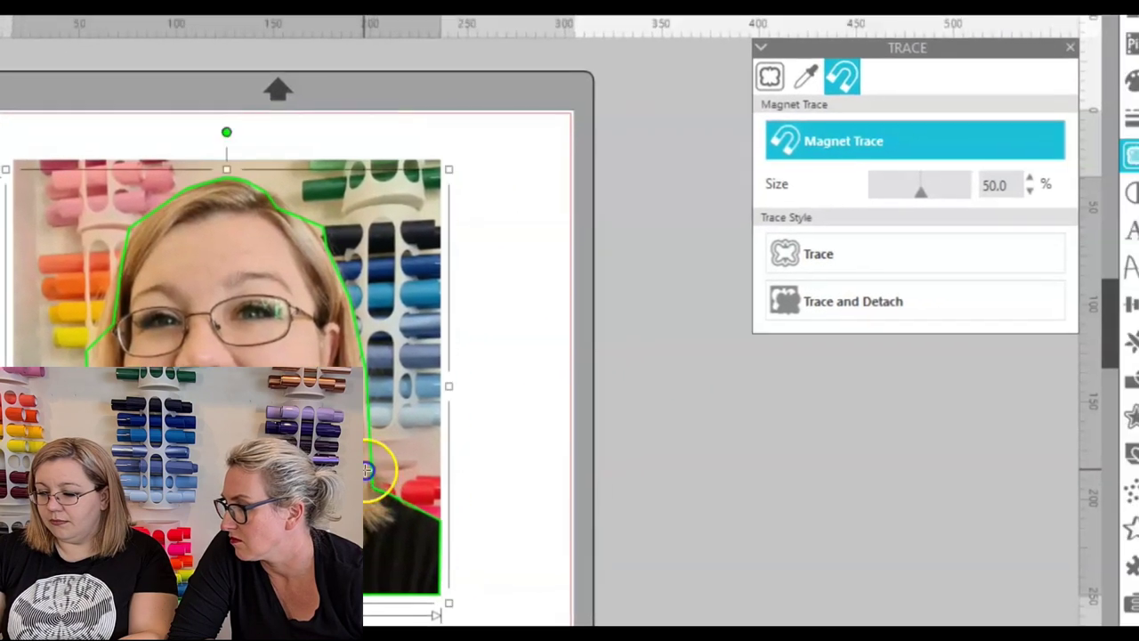
left_click(874, 301)
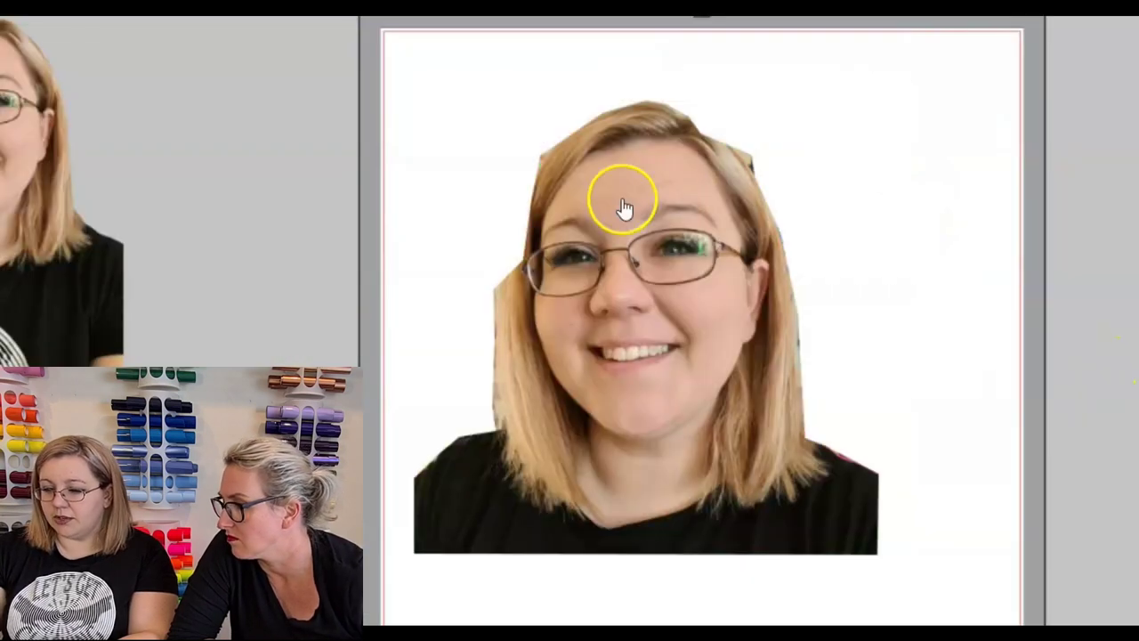
Step: Reshape the cutout's outline by moving its points beside the hair on both sides of the head
left_click(516, 273)
double_click(521, 272)
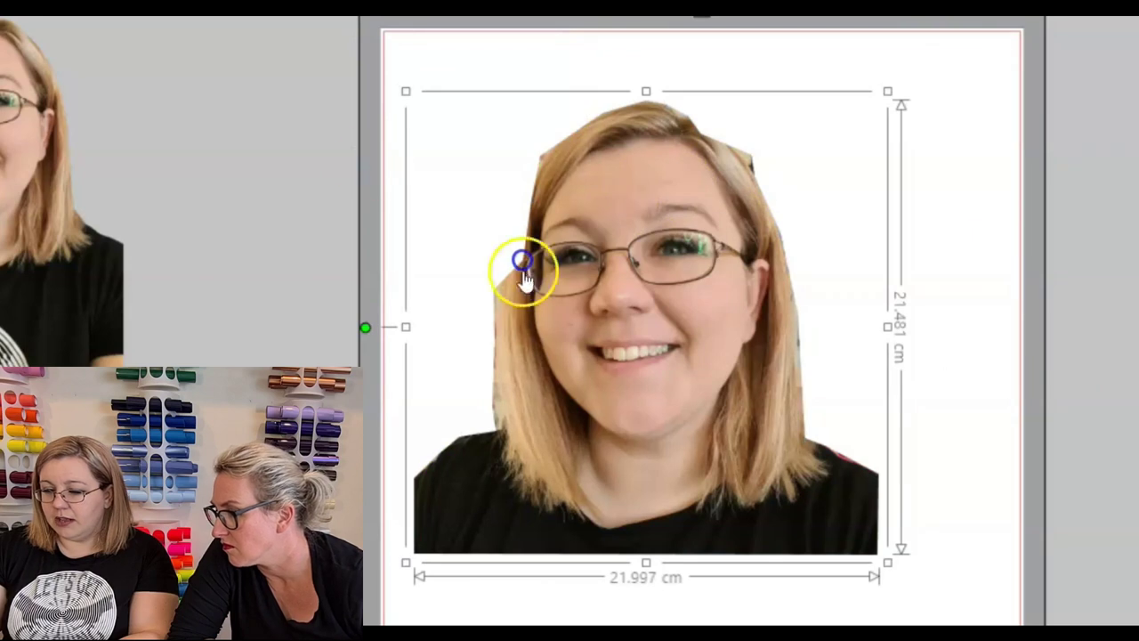
left_click(514, 254)
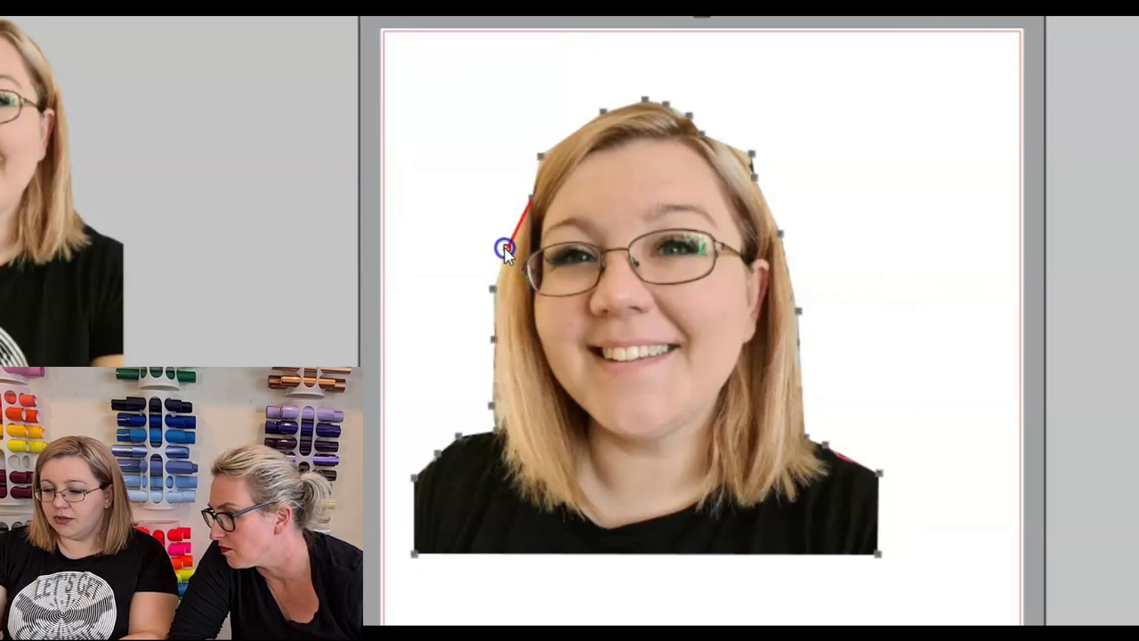
left_click(533, 201)
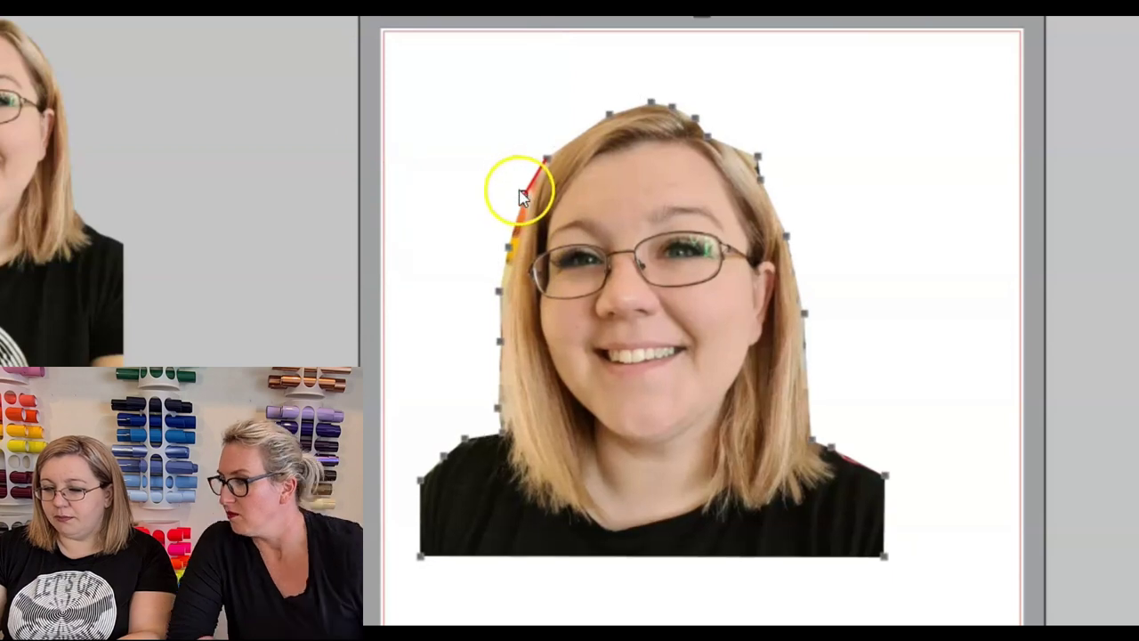
left_click_drag(527, 191, 523, 259)
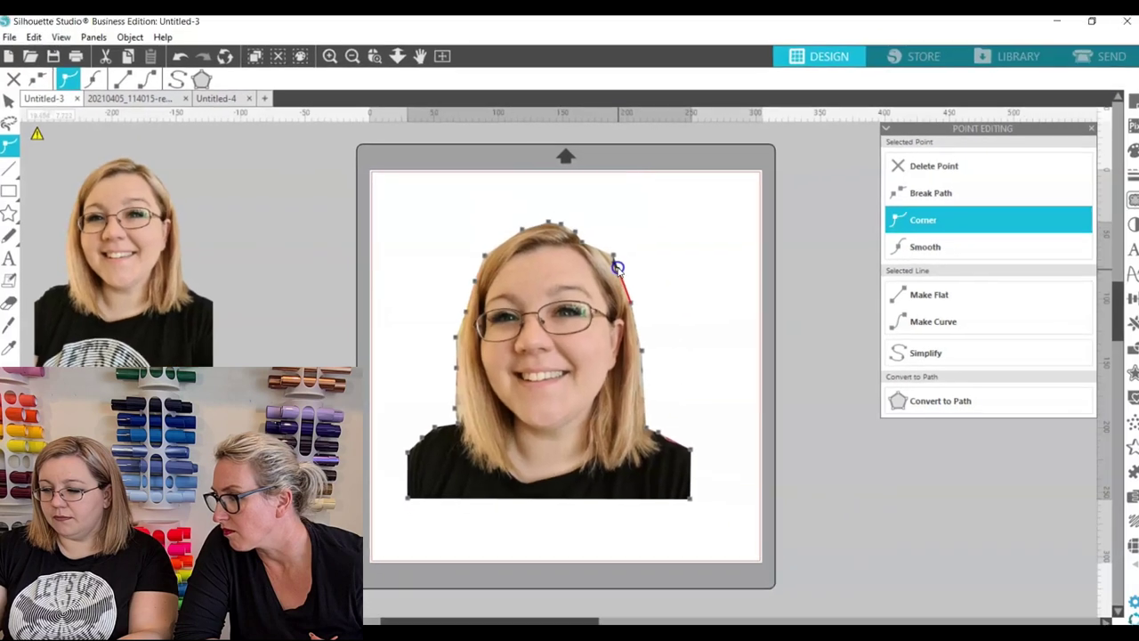
left_click(644, 255)
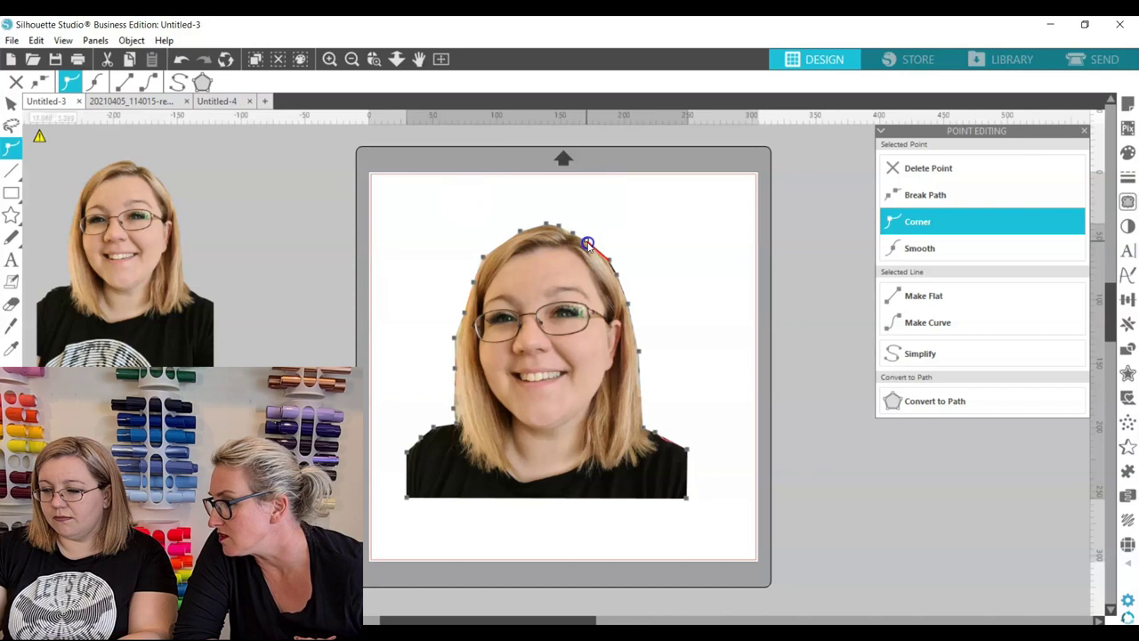
left_click(650, 241)
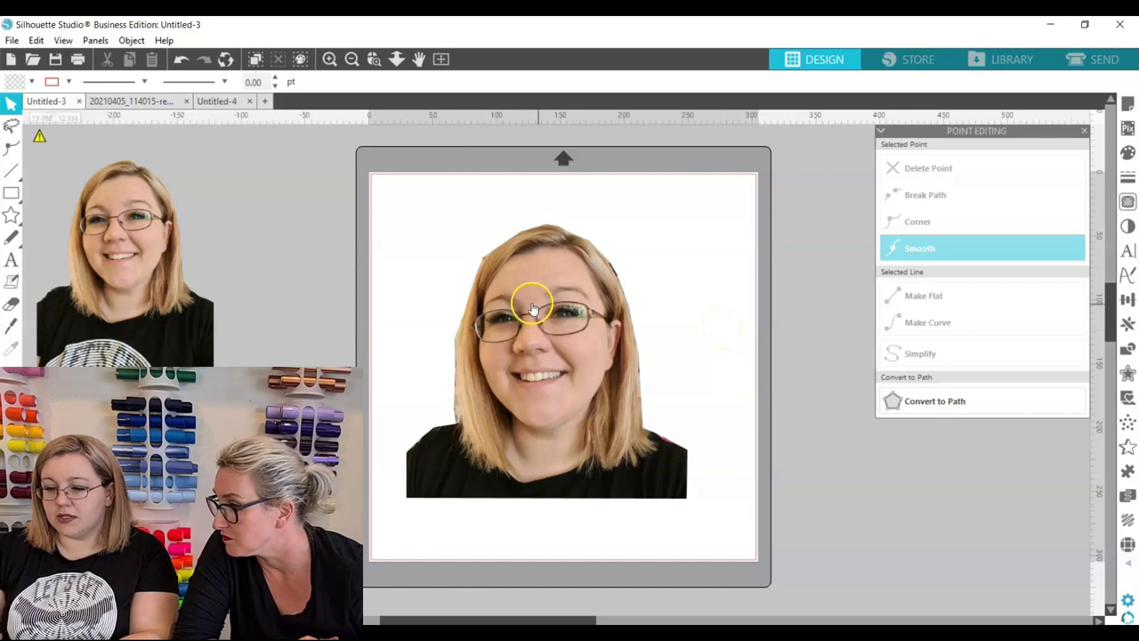
Step: Apply a Grey Shade image effect with amount 100 to the portrait
left_click(478, 287)
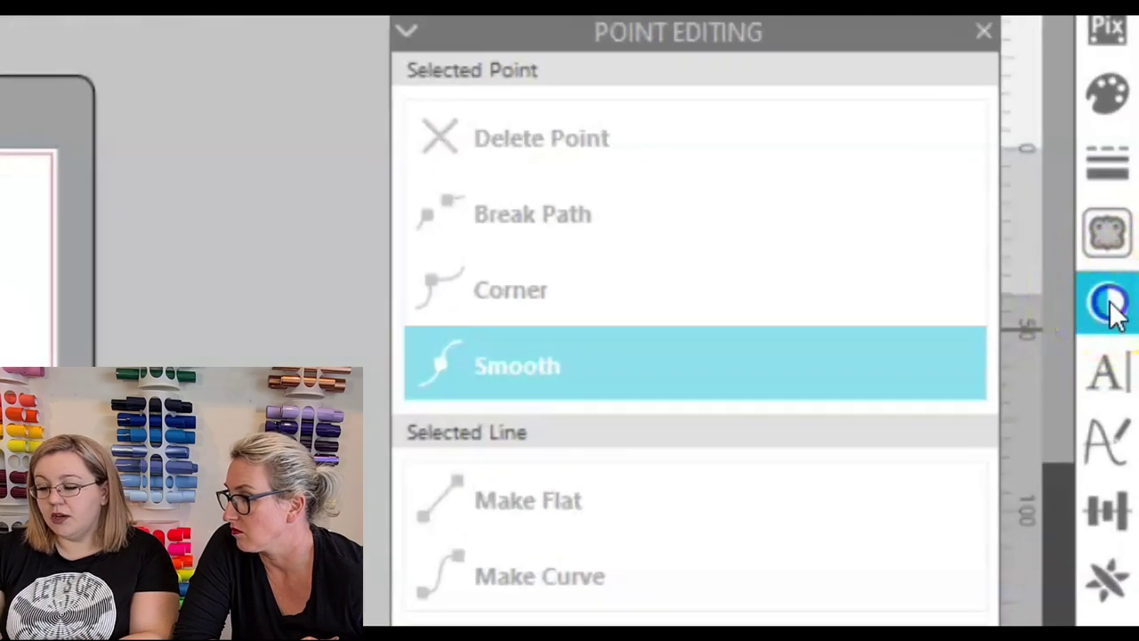
left_click(1113, 307)
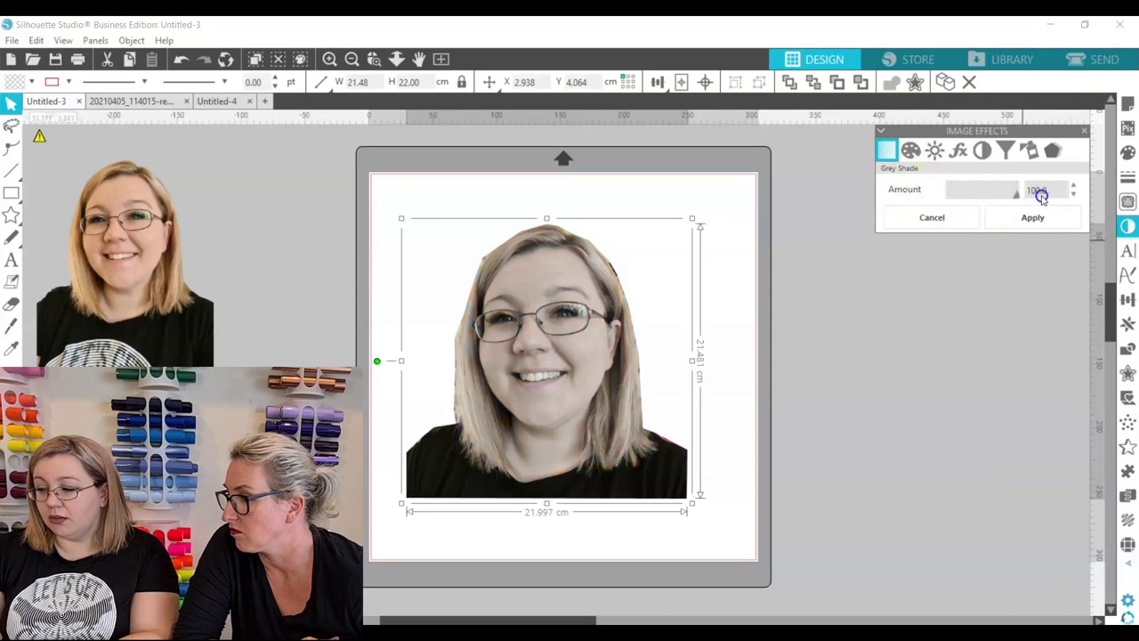
left_click(1026, 218)
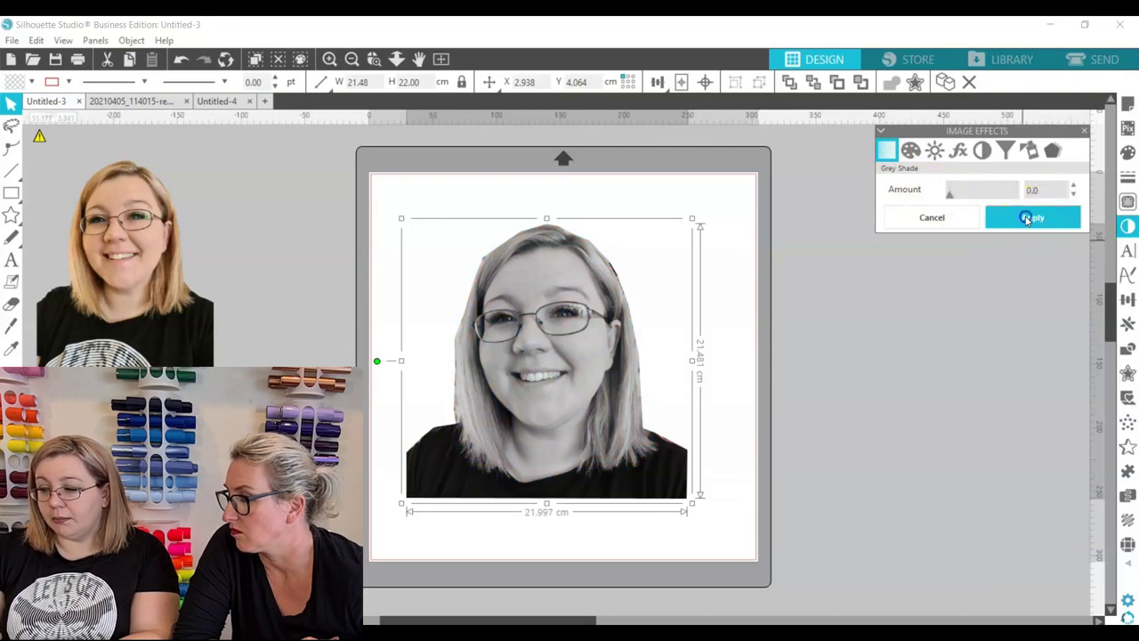
Step: Set the portrait's contrast to 100, apply the effect, and deselect the portrait
left_click(936, 153)
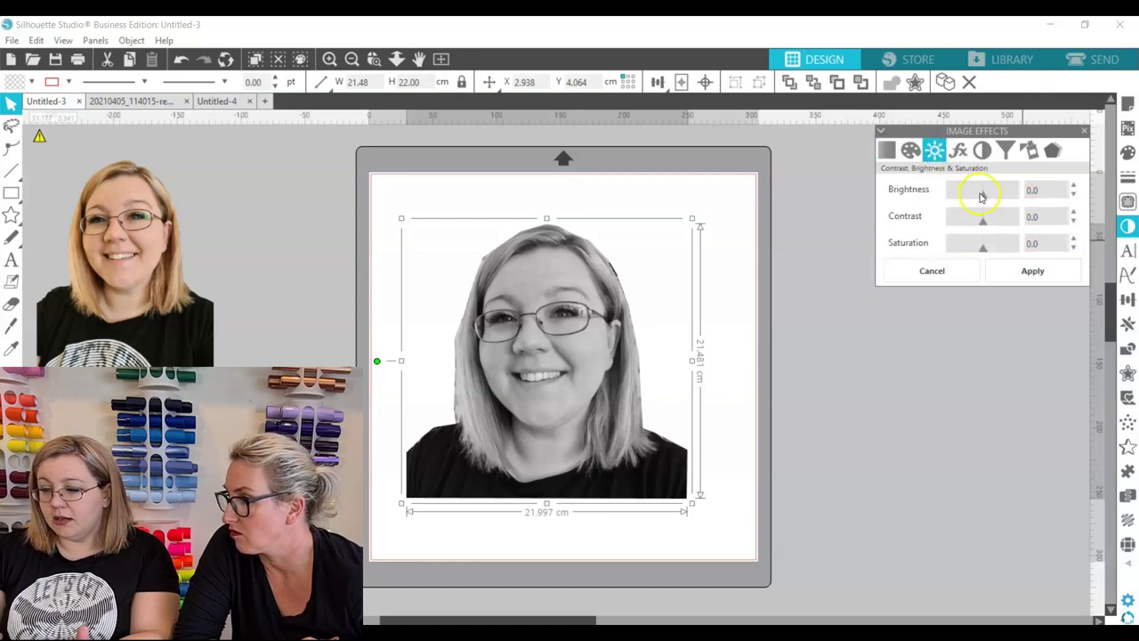
left_click_drag(987, 220, 1006, 221)
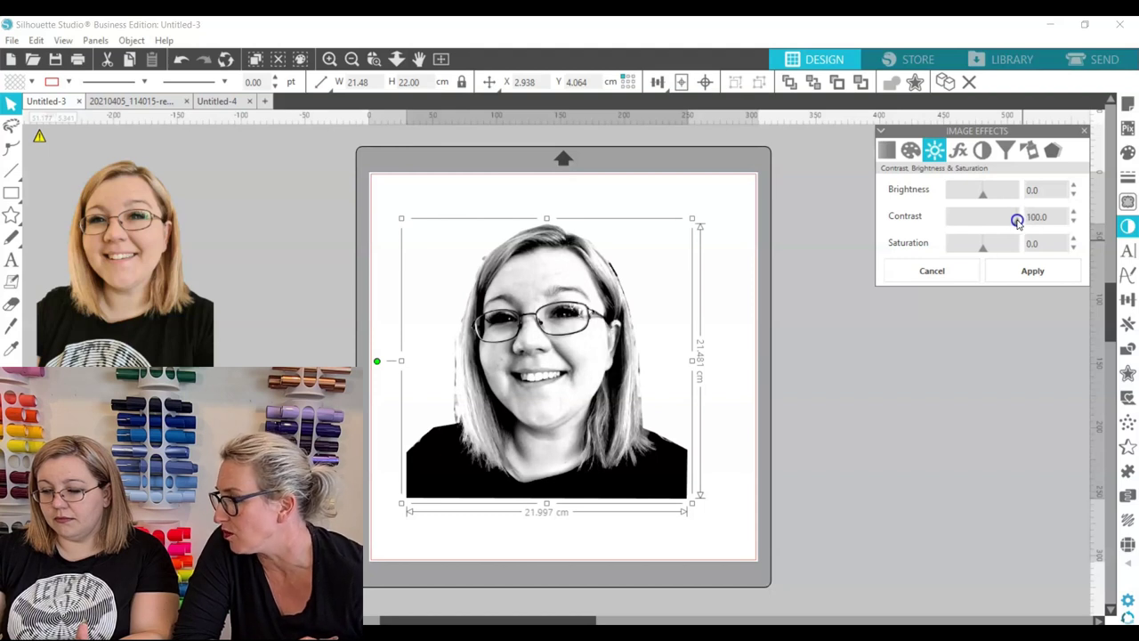
left_click(1022, 273)
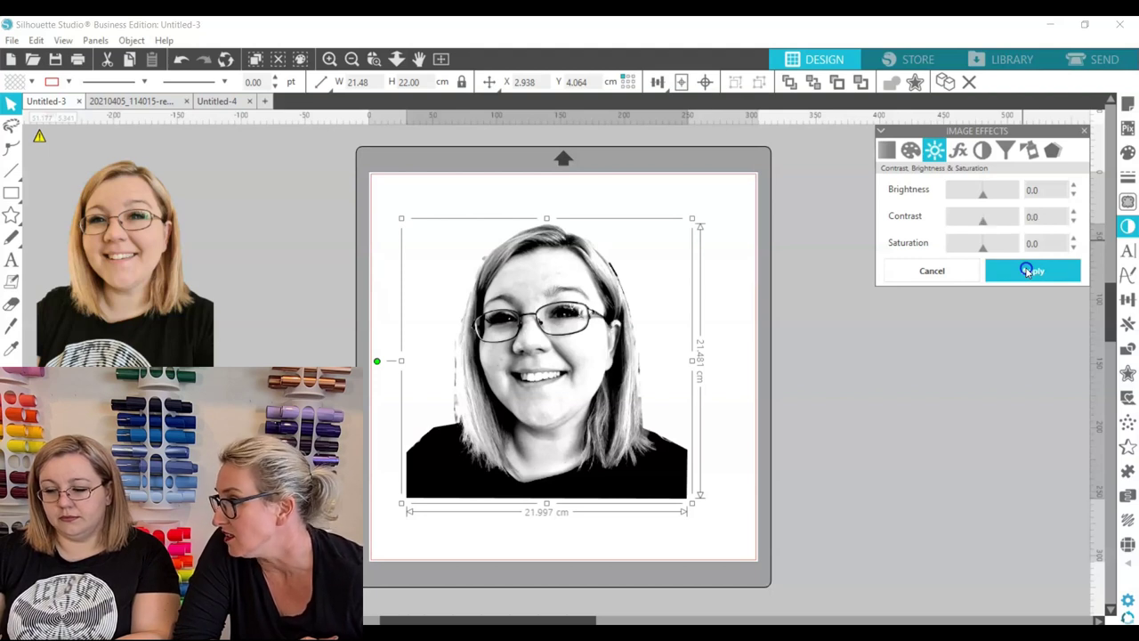
left_click(732, 256)
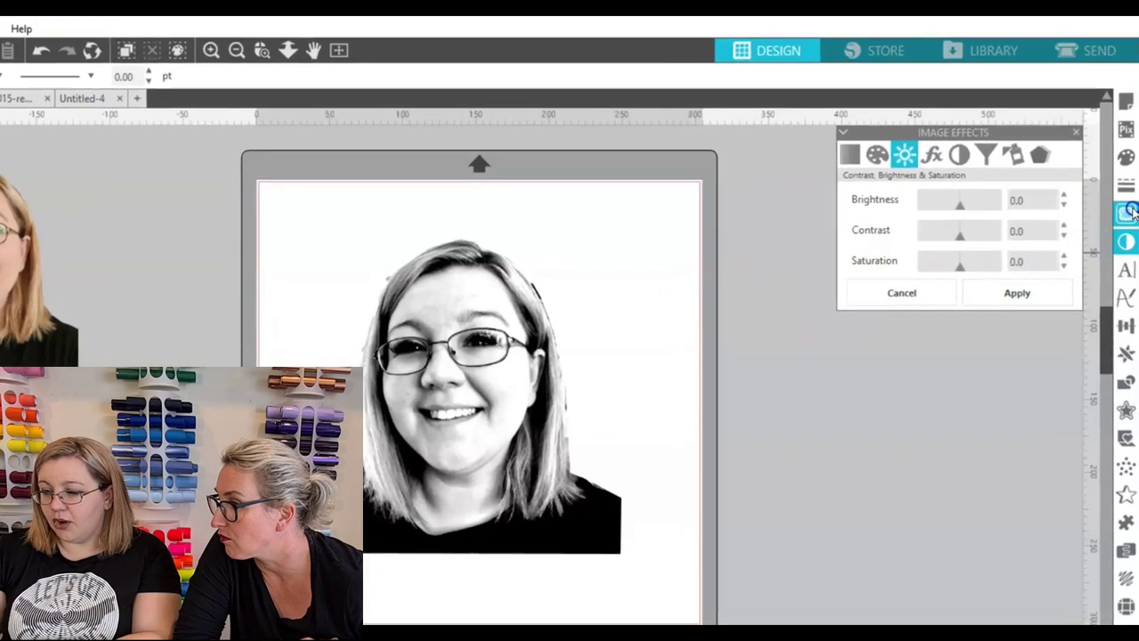
Step: Trace an area of about 26.4 × 24.4 cm around the portrait with the threshold at 65%, using the Trace style
left_click(1128, 212)
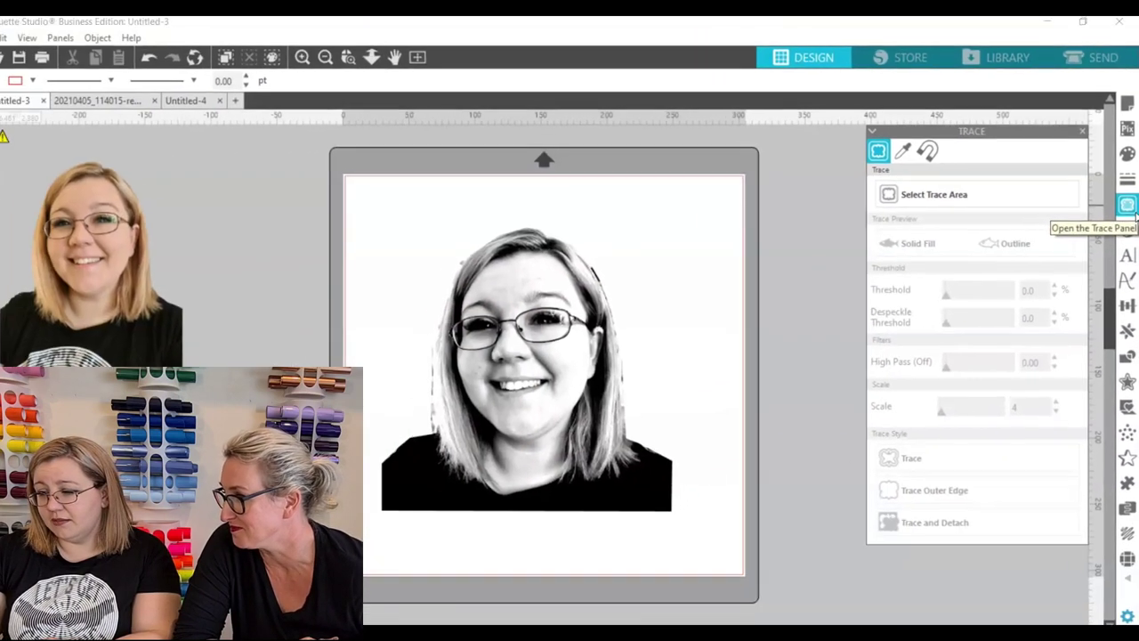
left_click(917, 191)
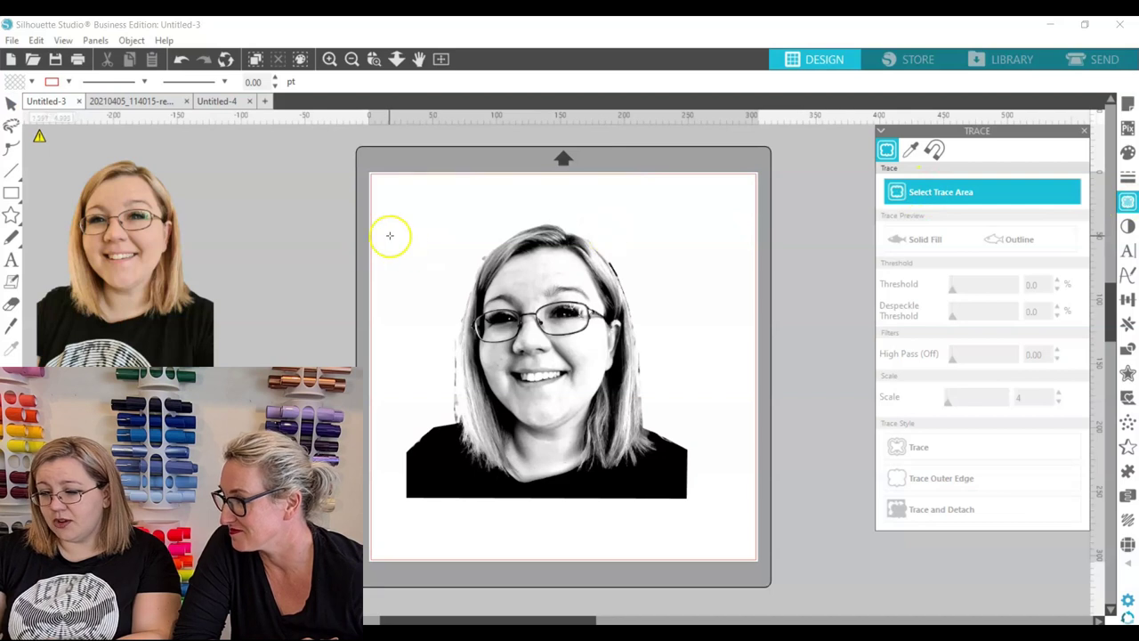
mouse_move(389, 208)
left_mouse_down()
mouse_move(720, 472)
mouse_move(729, 519)
left_mouse_up()
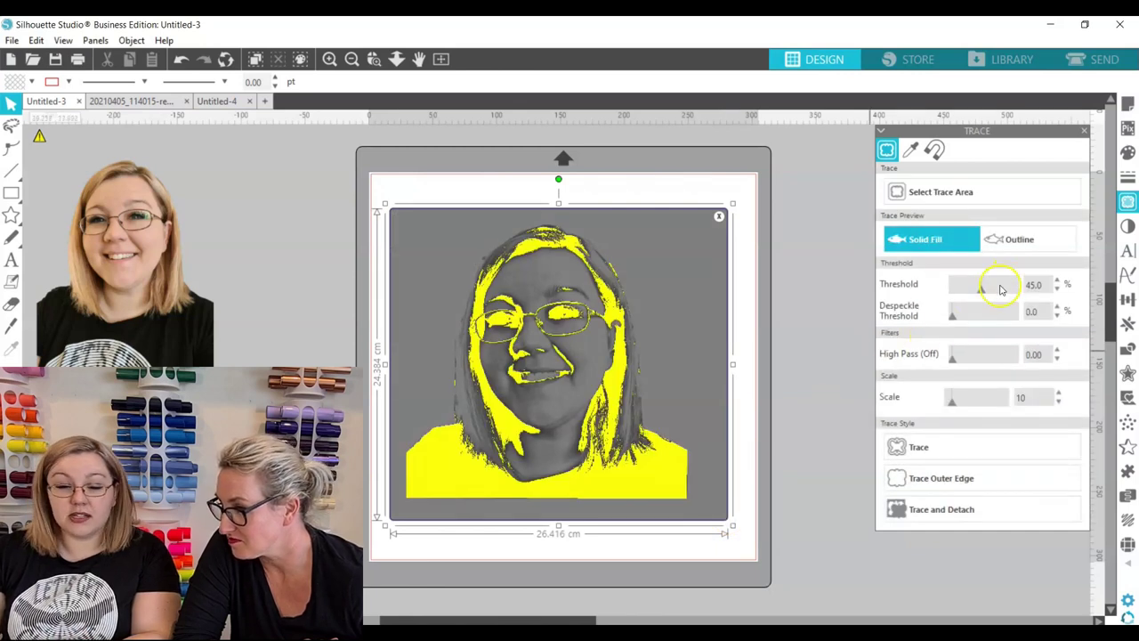
left_click_drag(981, 289, 992, 290)
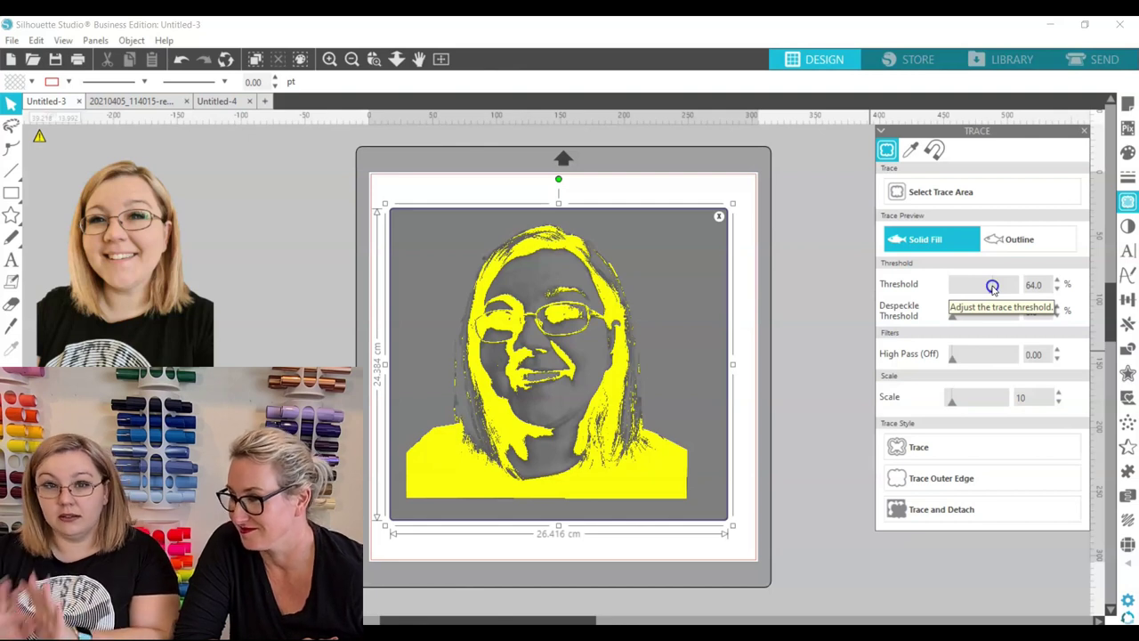
left_click_drag(994, 292, 995, 296)
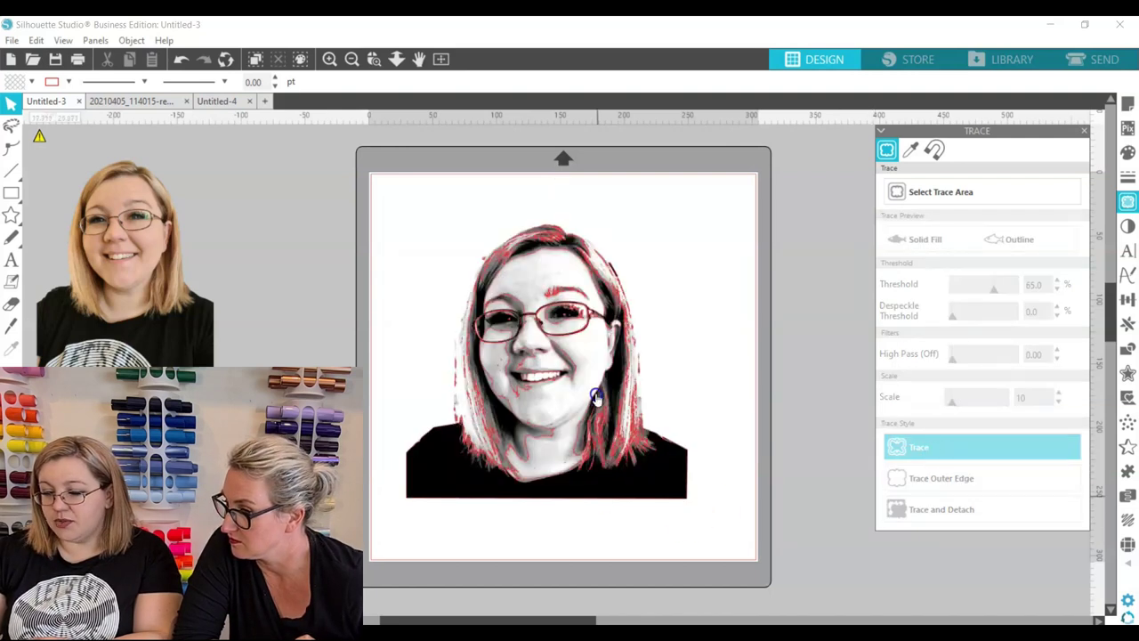
Step: Move the black-and-white photo off the page and fill the traced portrait with black
left_click_drag(584, 370, 942, 324)
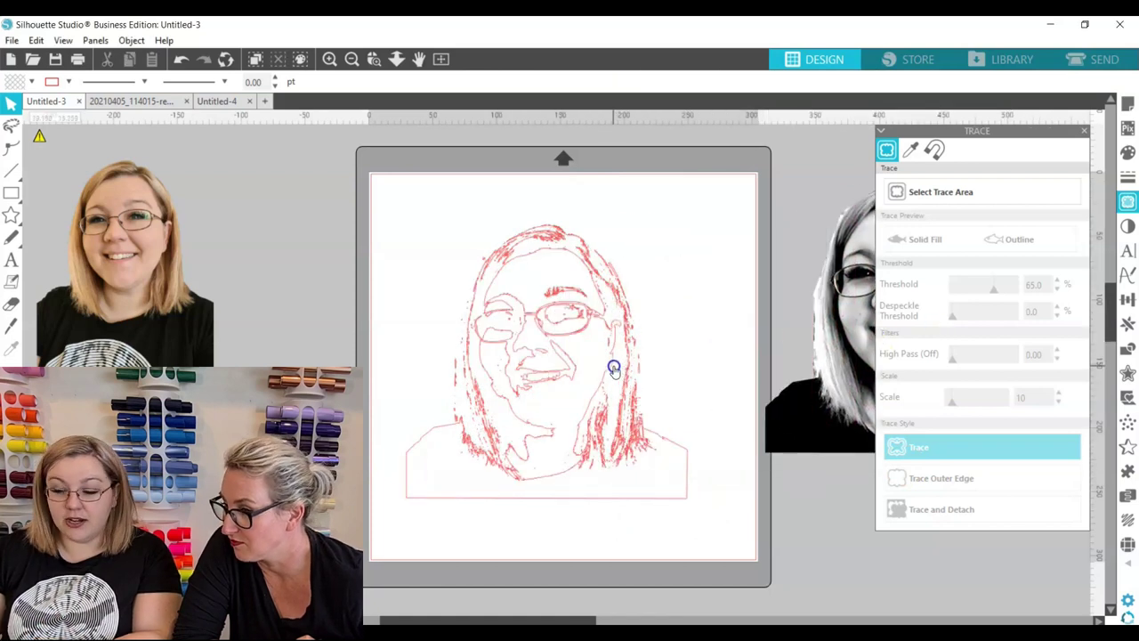
left_click(613, 367)
left_click(16, 83)
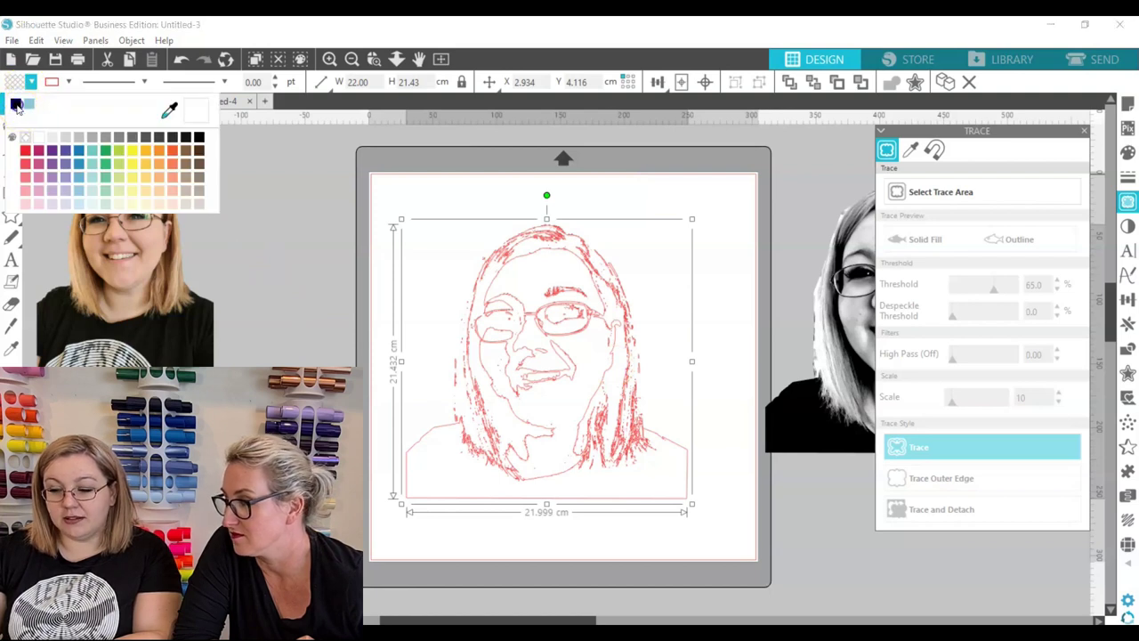
left_click(16, 104)
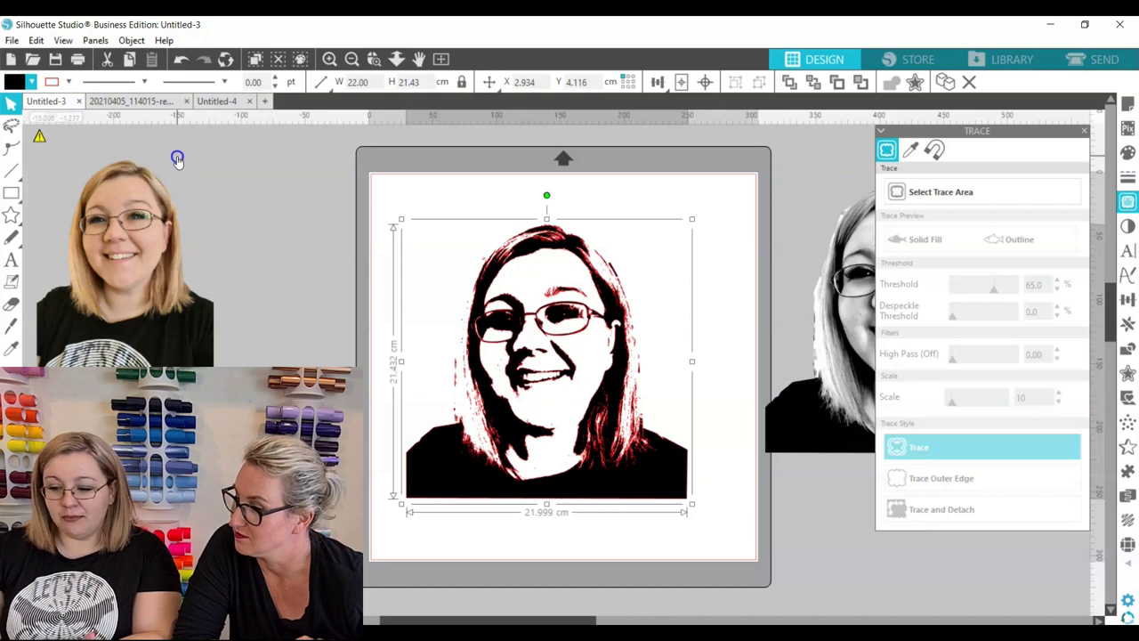
Step: Move the photo farther away from the page and weld the traced portrait into separate pieces
left_click_drag(472, 620, 543, 621)
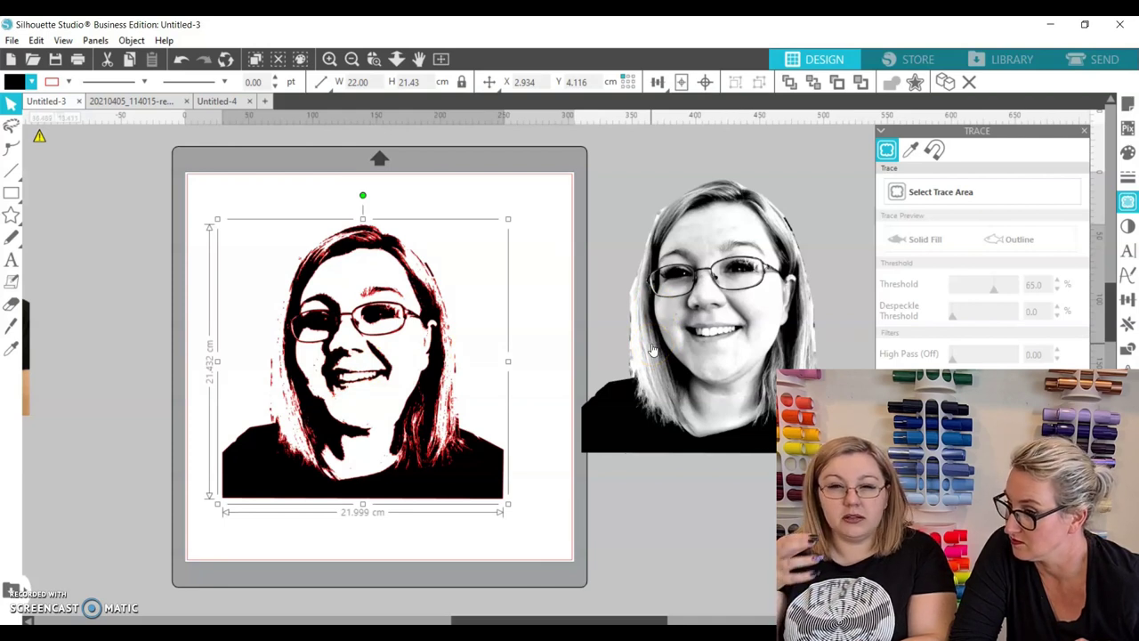
mouse_move(656, 318)
left_mouse_down()
mouse_move(580, 275)
mouse_move(736, 286)
left_mouse_up()
left_click(554, 309)
left_click(462, 318)
right_click(381, 318)
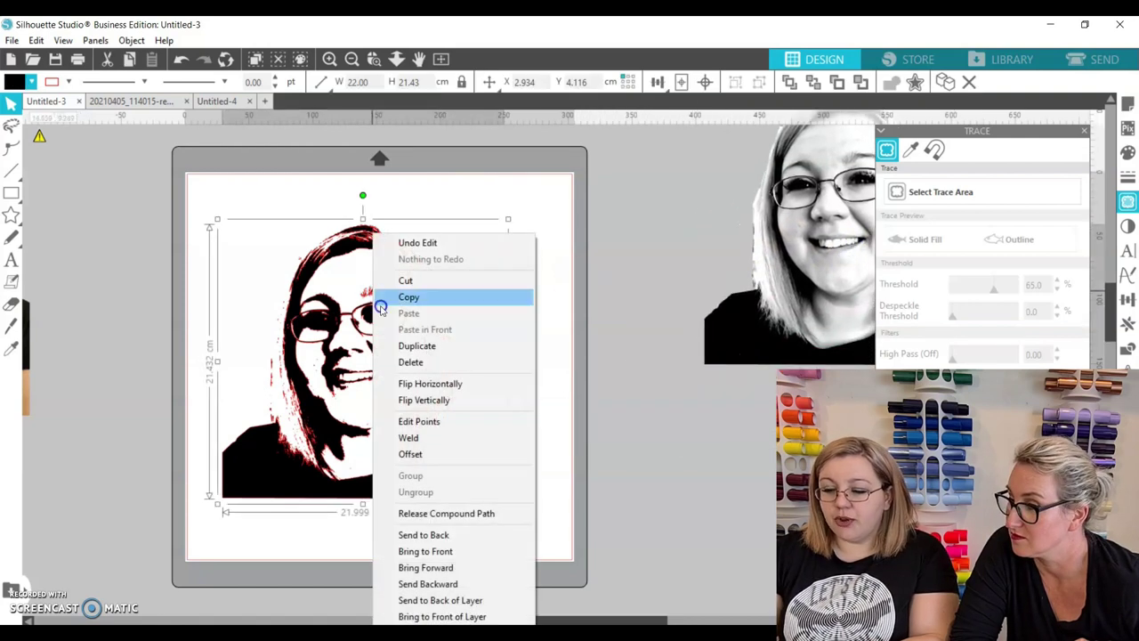
left_click(427, 442)
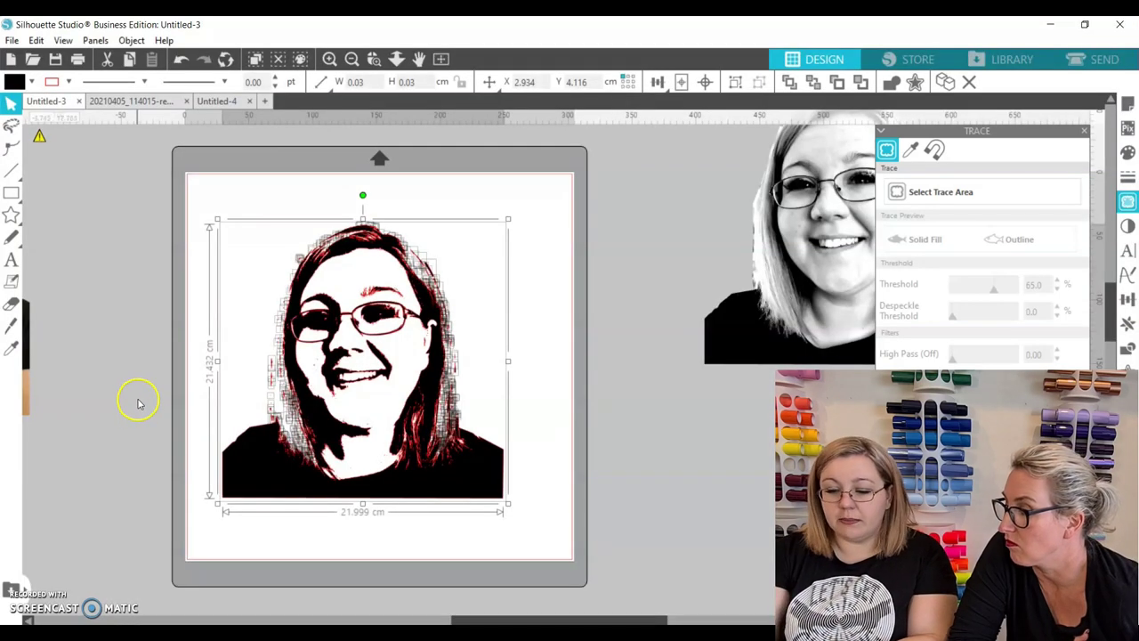
Step: Delete the loose hair fragments around the traced portrait by moving its main piece off the page and back
left_click(140, 451)
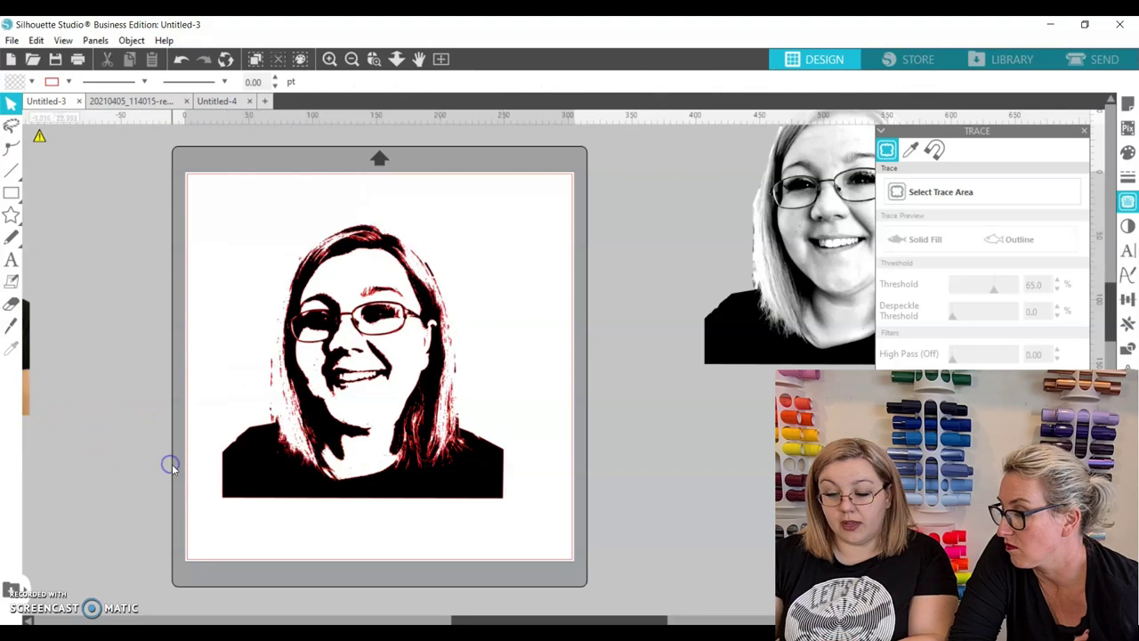
left_click(254, 483)
left_click_drag(254, 479, 601, 562)
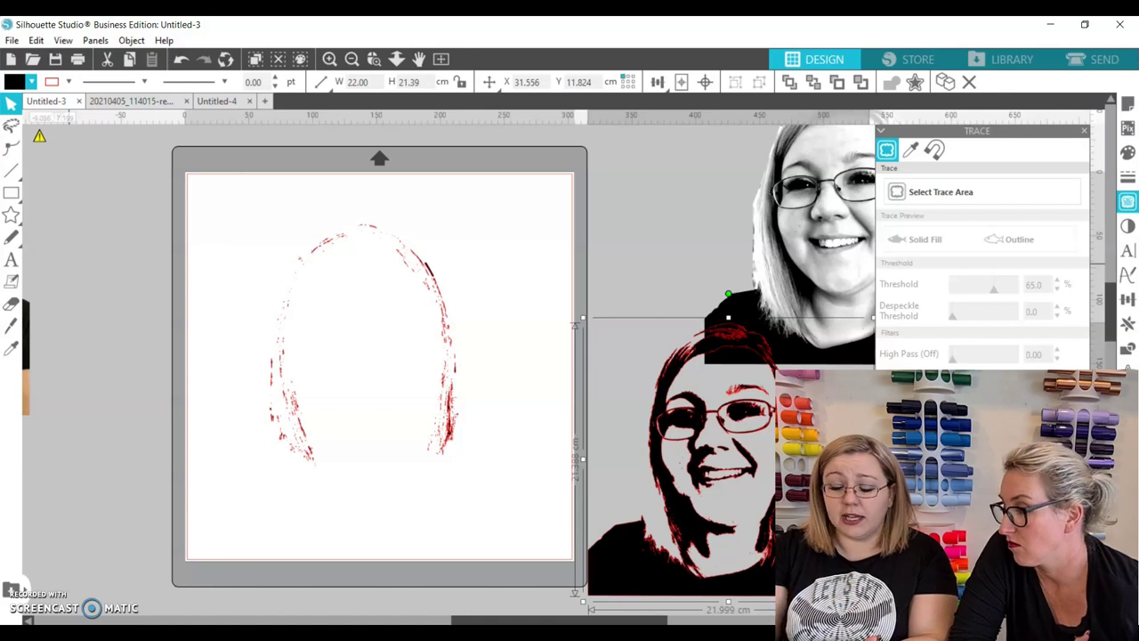
mouse_move(212, 197)
left_mouse_down()
mouse_move(415, 332)
mouse_move(490, 458)
mouse_move(503, 451)
left_mouse_up()
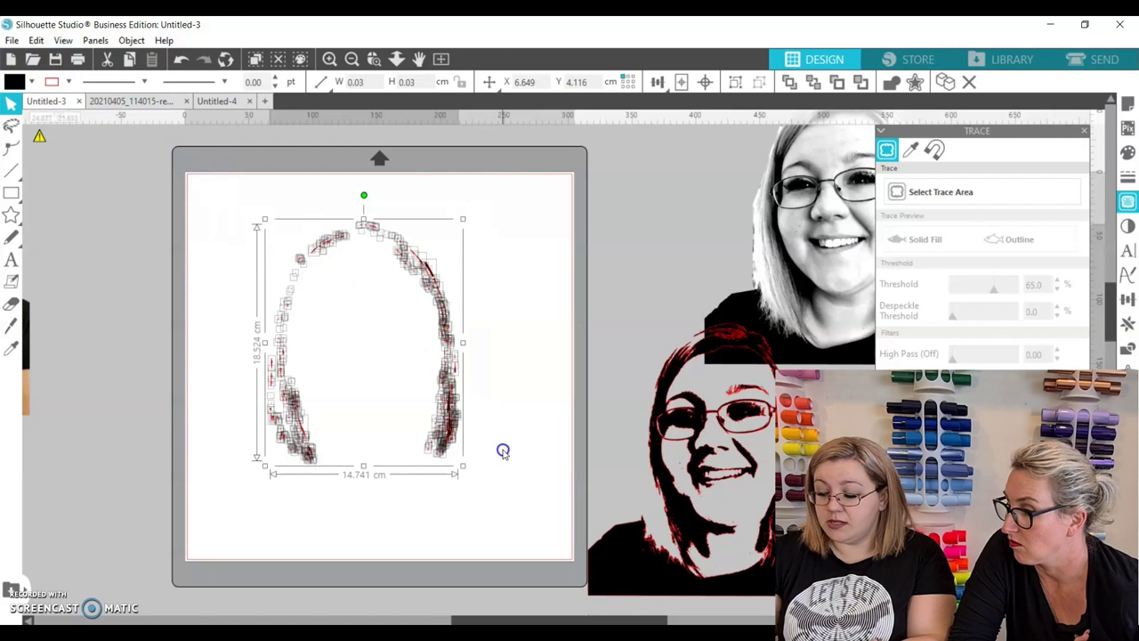
key("Delete")
mouse_move(700, 508)
left_mouse_down()
mouse_move(311, 420)
mouse_move(334, 401)
left_mouse_up()
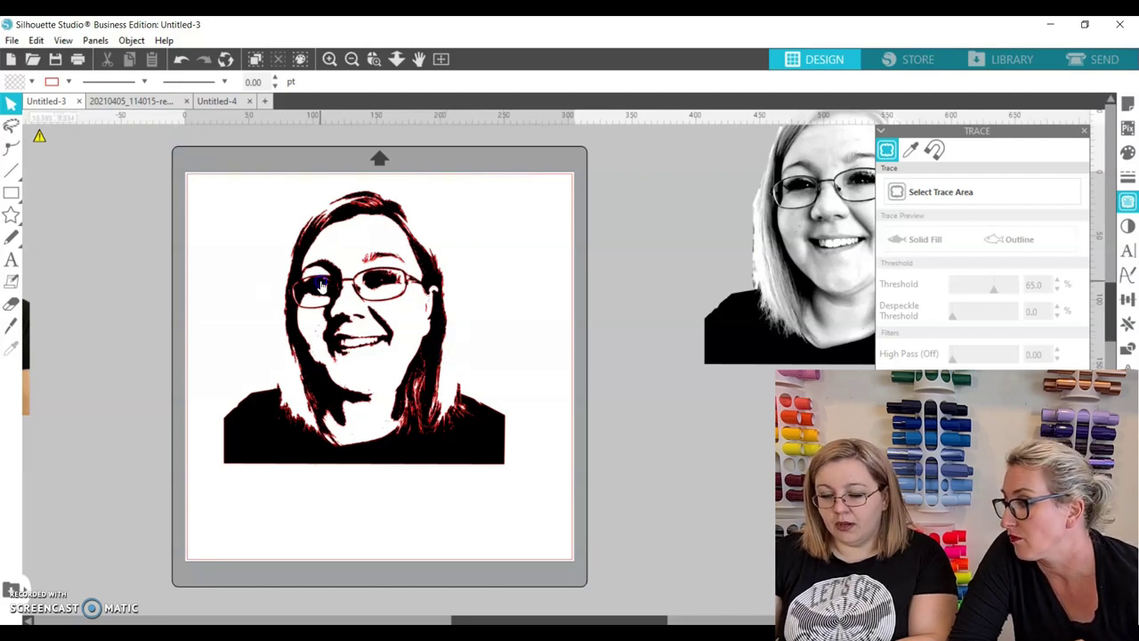
Step: Try editing the traced portrait's outline points at the shirt's lower-left corner and left shoulder
left_click(257, 229)
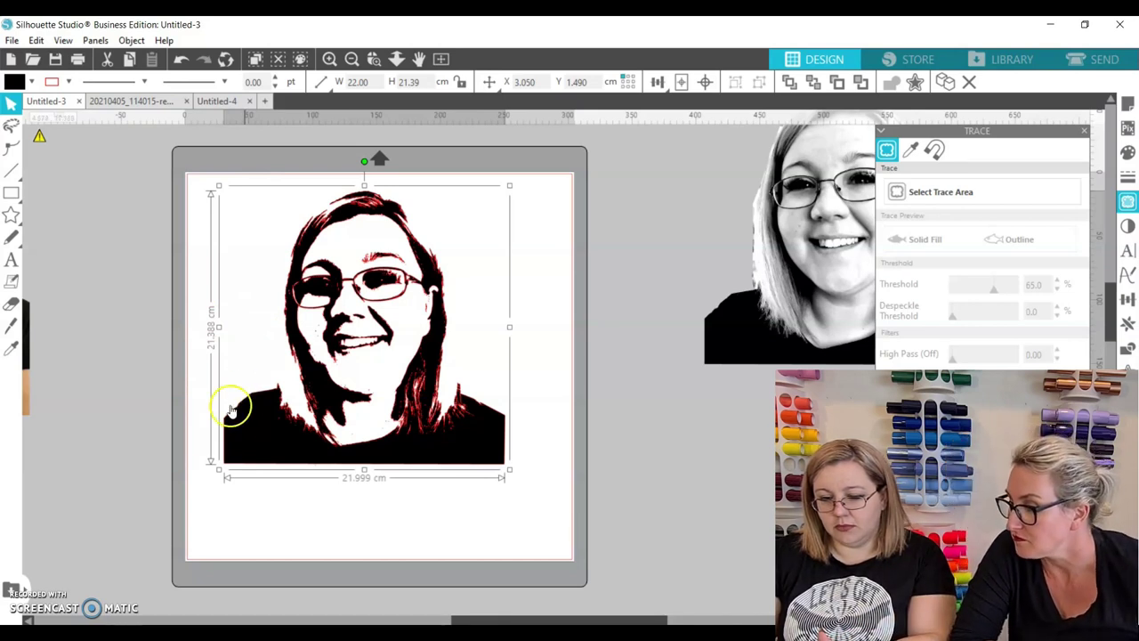
left_click(224, 464)
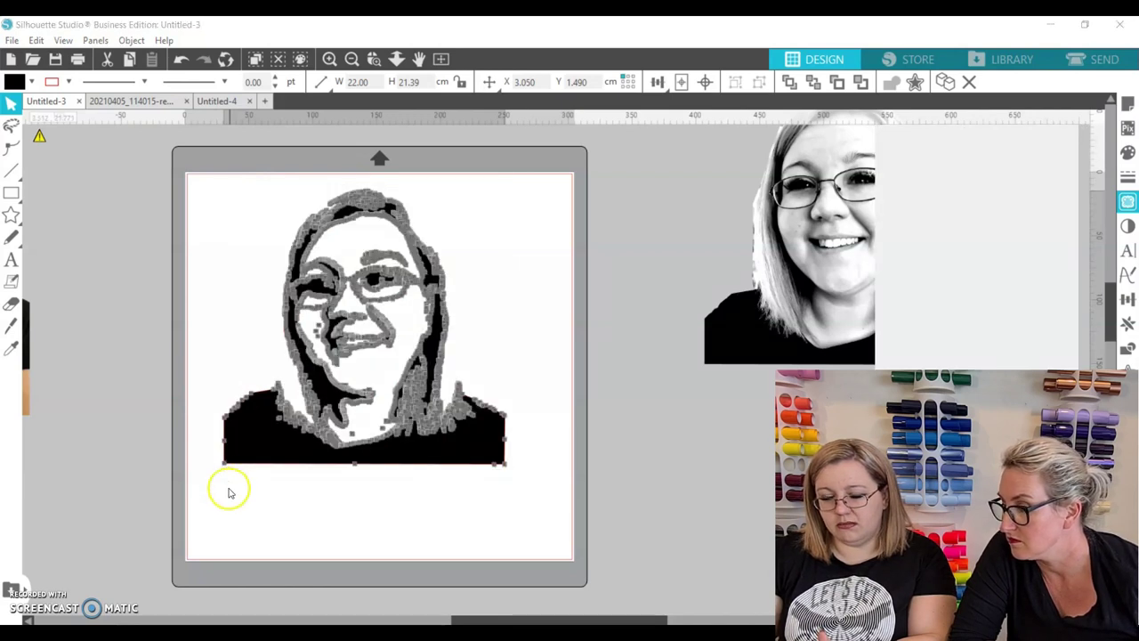
left_click(232, 479)
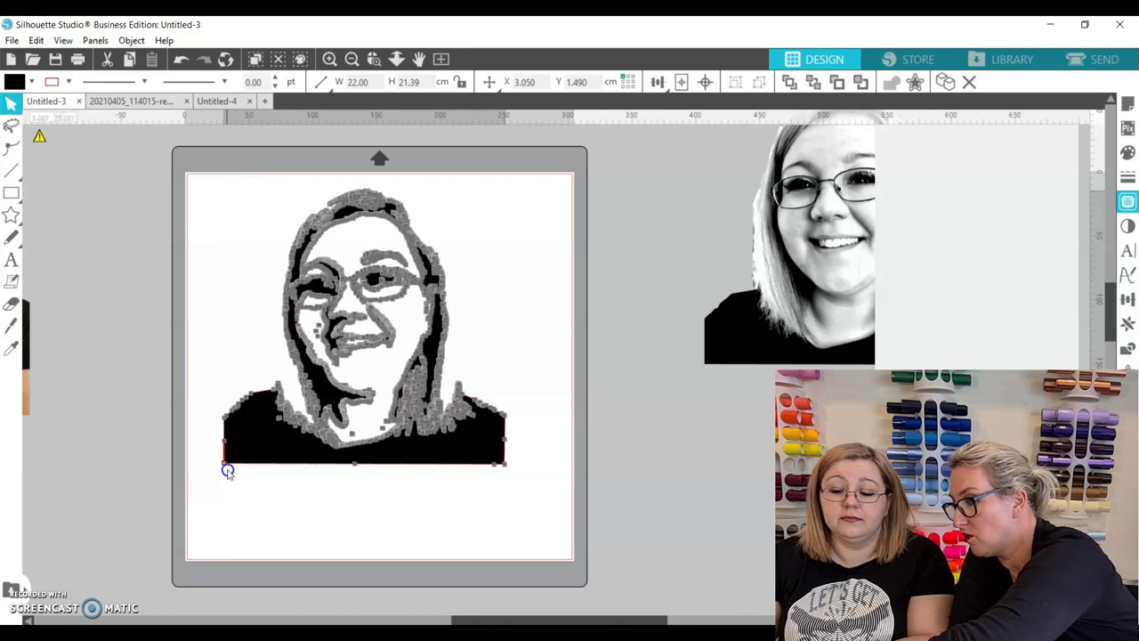
left_click(253, 399)
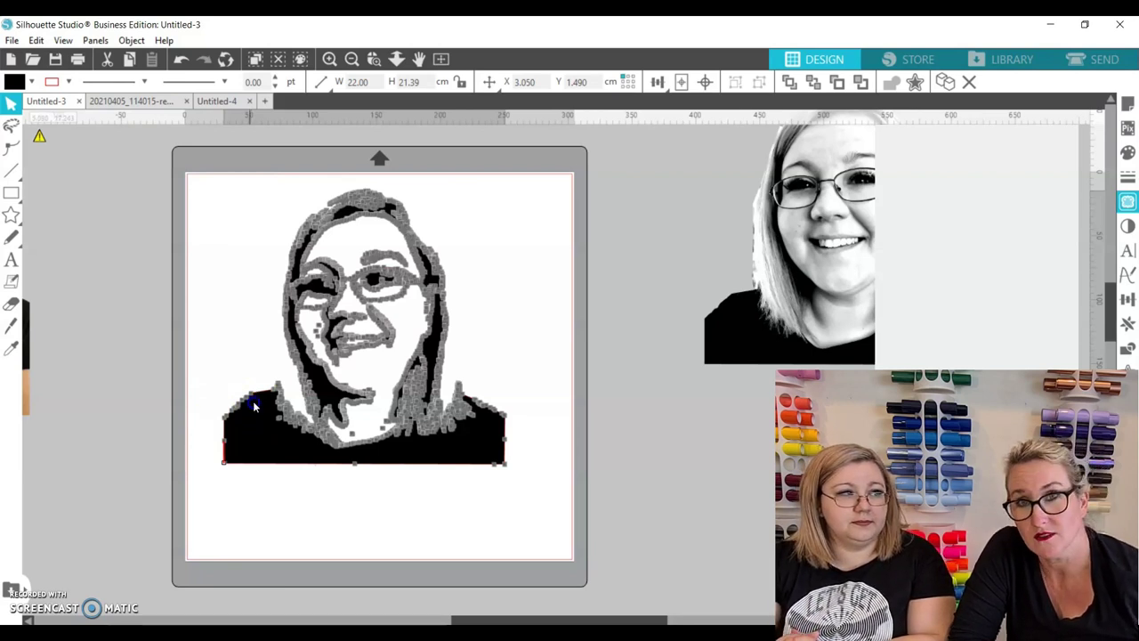
double_click(256, 405)
left_click(245, 417)
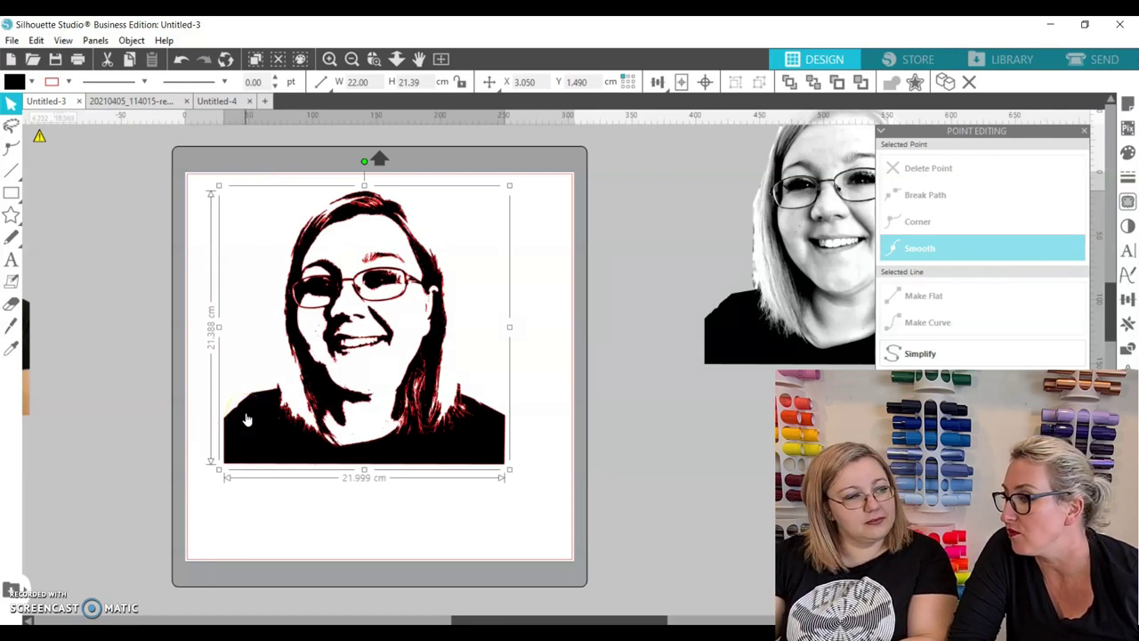
mouse_move(248, 420)
left_mouse_down()
mouse_move(294, 386)
mouse_move(241, 445)
mouse_move(241, 398)
mouse_move(259, 458)
left_mouse_up()
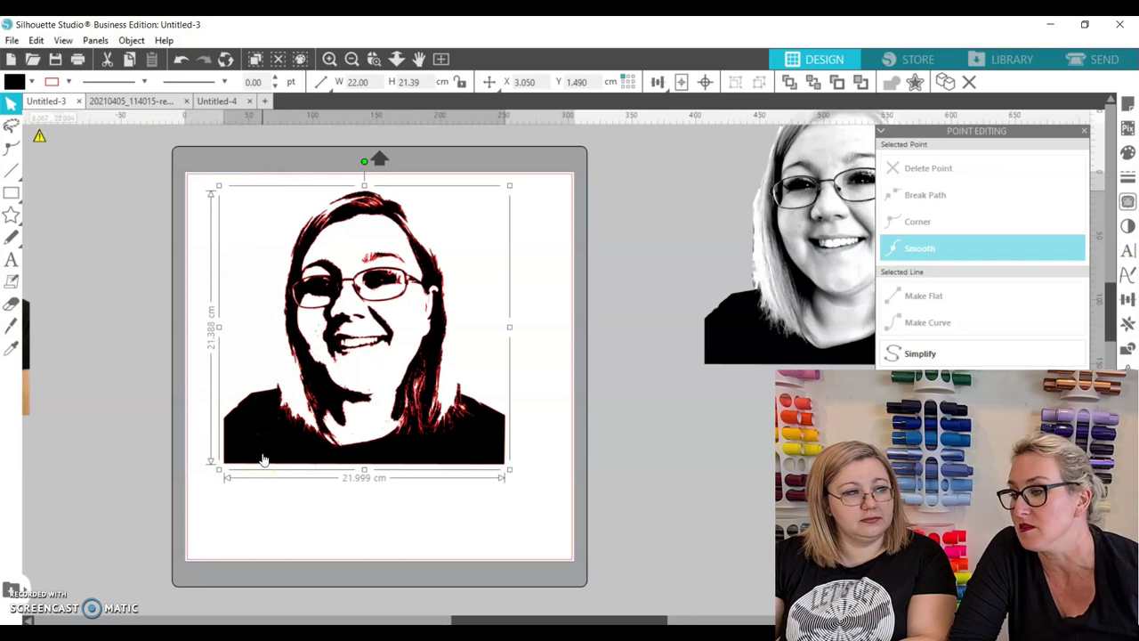
left_click(266, 456)
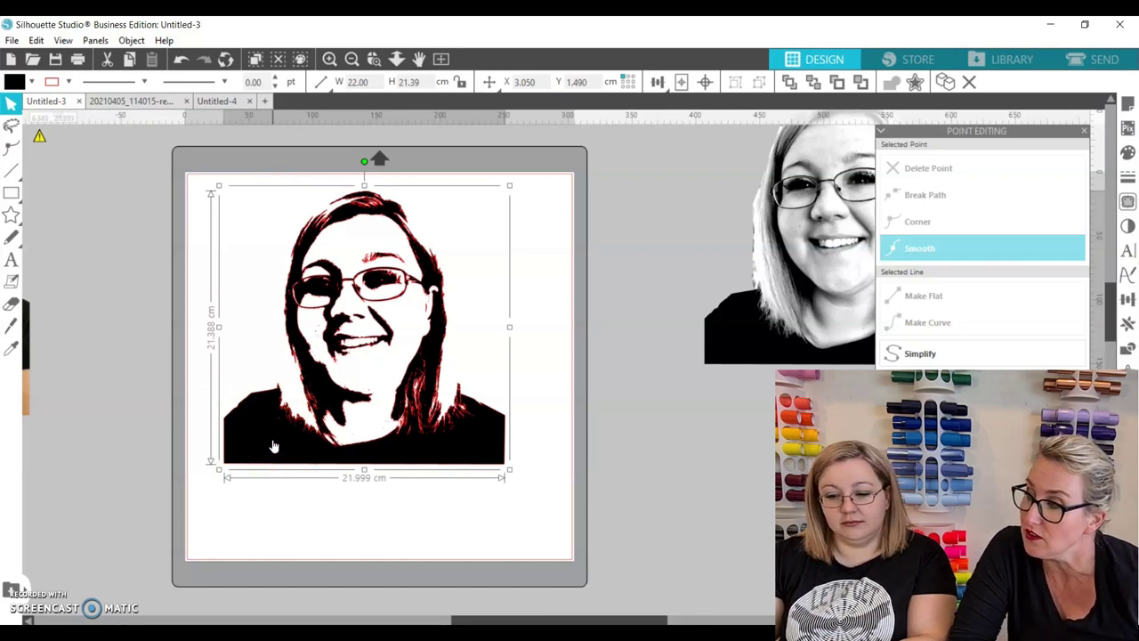
left_click(284, 425)
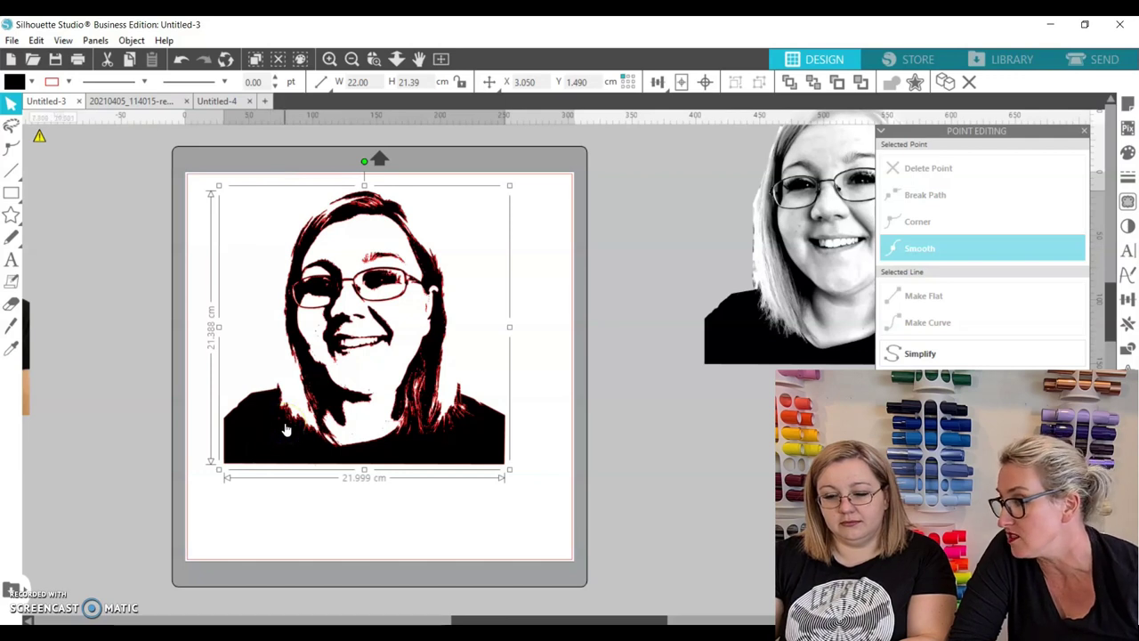
left_click(295, 427)
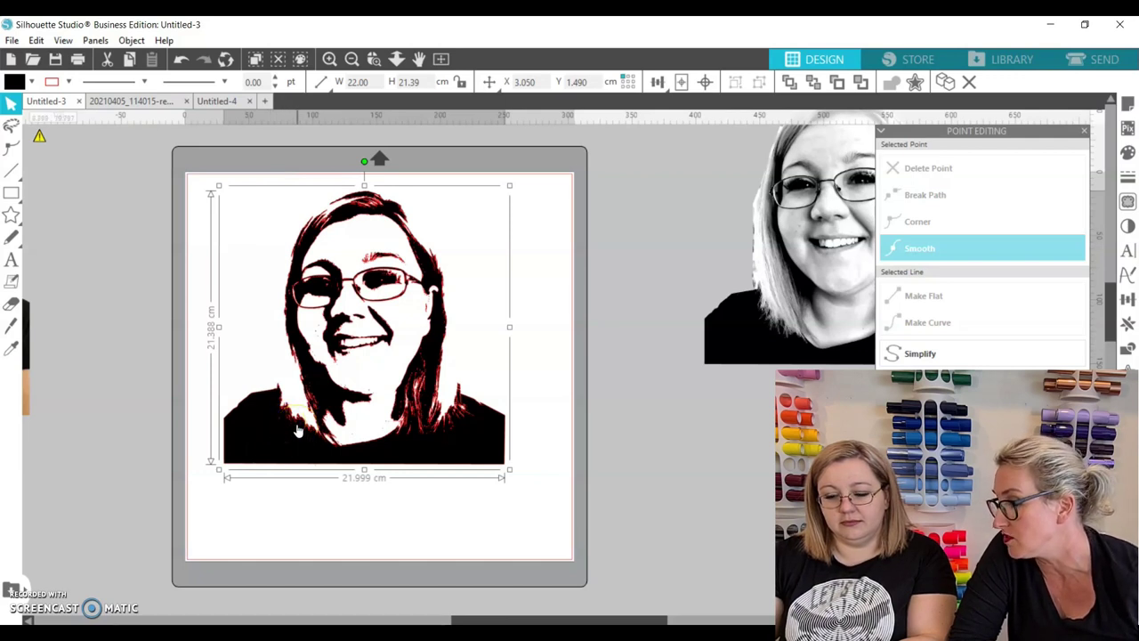
left_click(298, 429)
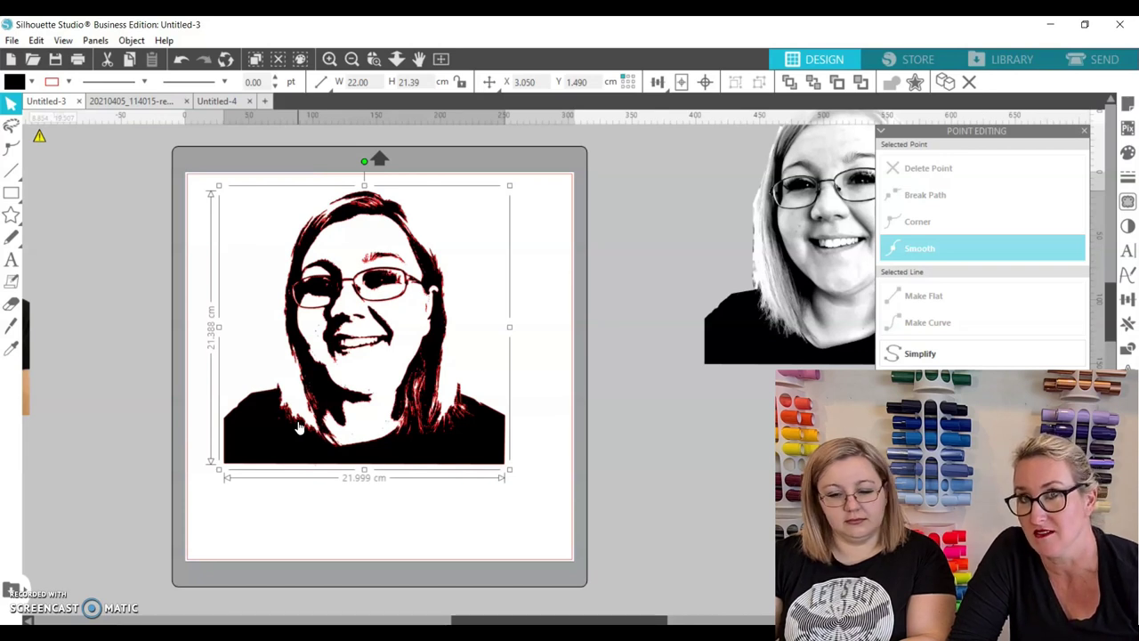
left_click(296, 424)
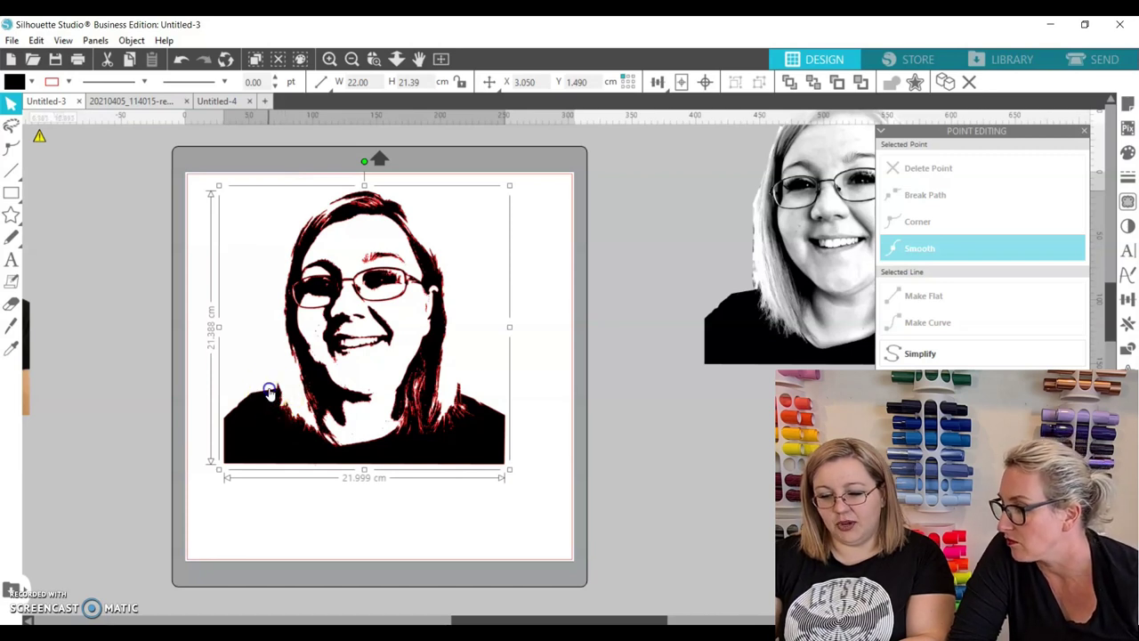
Step: Try reshaping the shirt outline by editing its points along the left shoulder and bottom edge
double_click(270, 391)
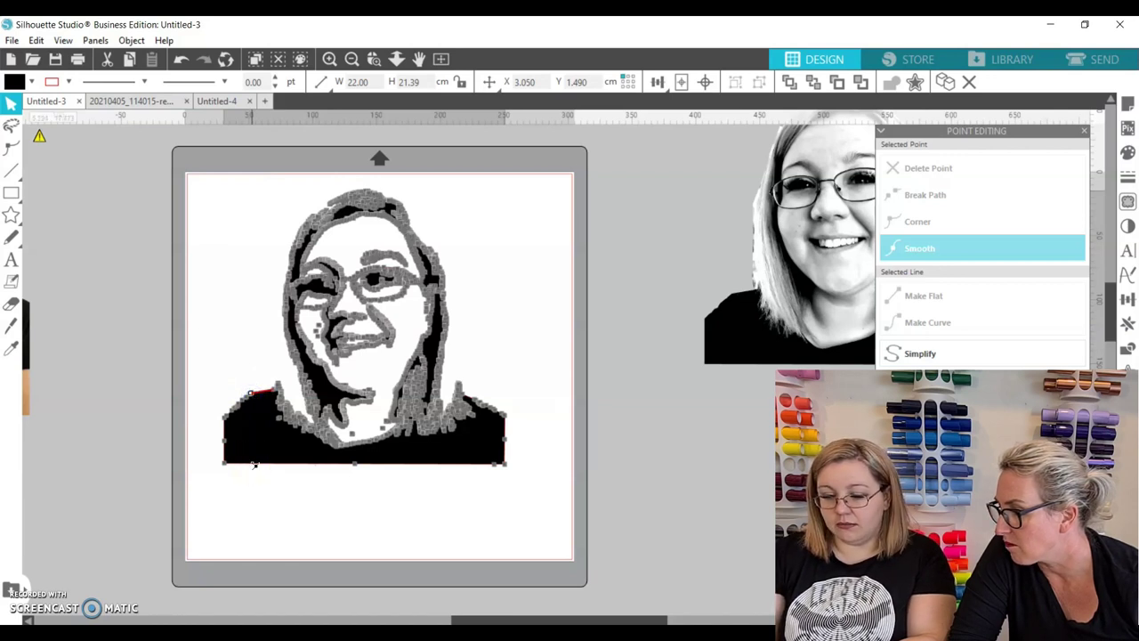
double_click(252, 465)
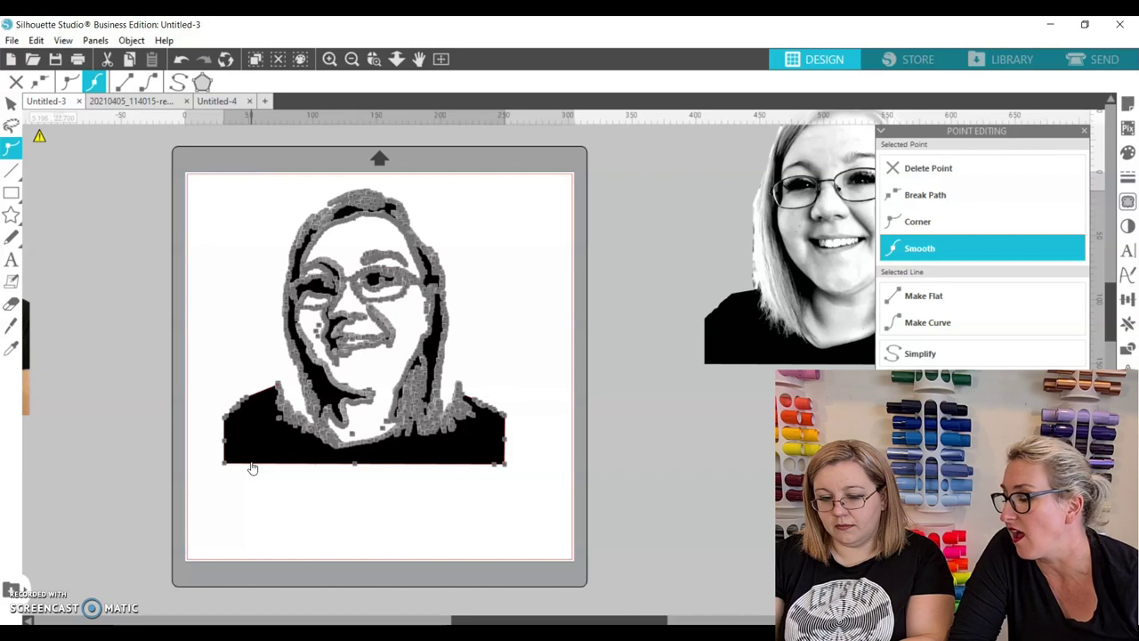
left_click(252, 467)
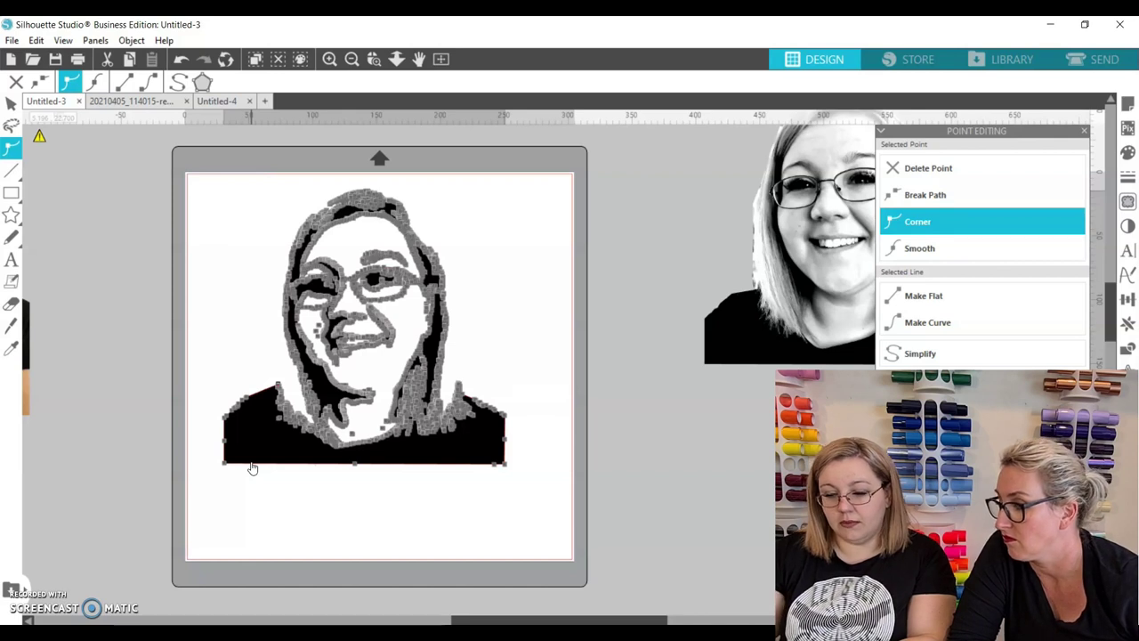
left_click(223, 437)
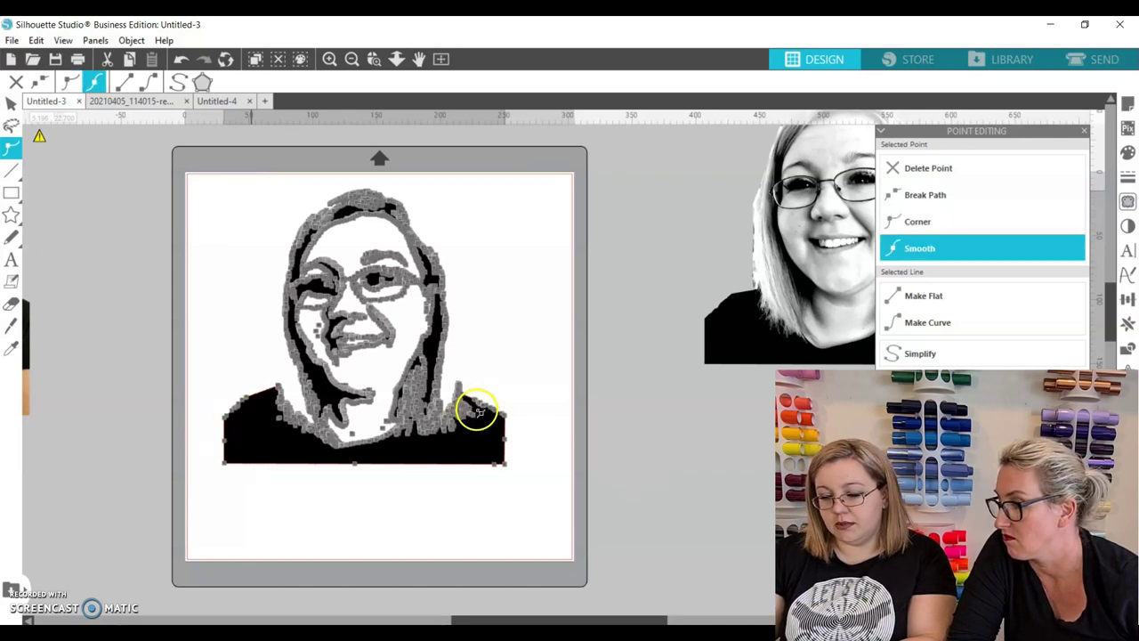
left_click(419, 460)
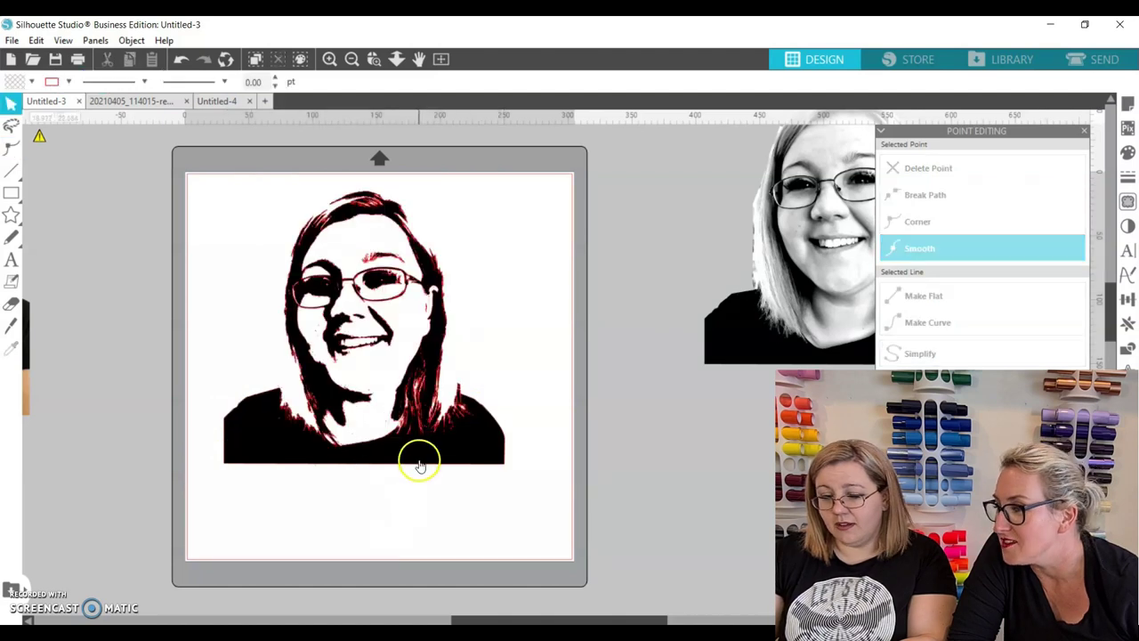
Step: Slice off both outer shoulders of the shirt with straight diagonal Knife cuts, using Auto Apply, and delete the two cut pieces
left_click(12, 331)
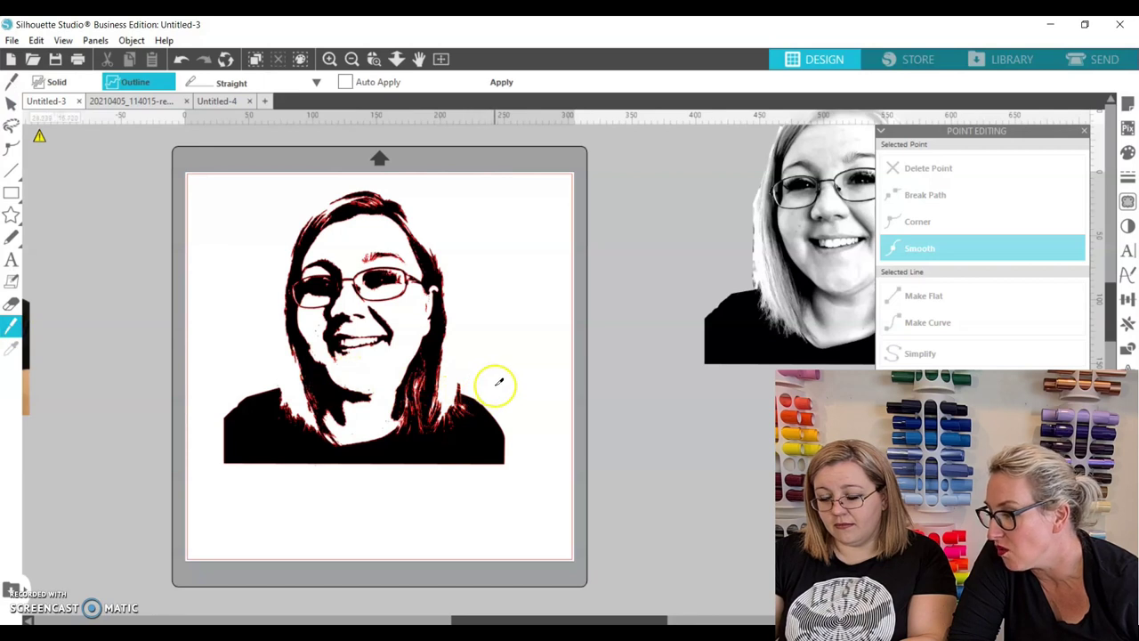
left_click_drag(489, 389, 418, 488)
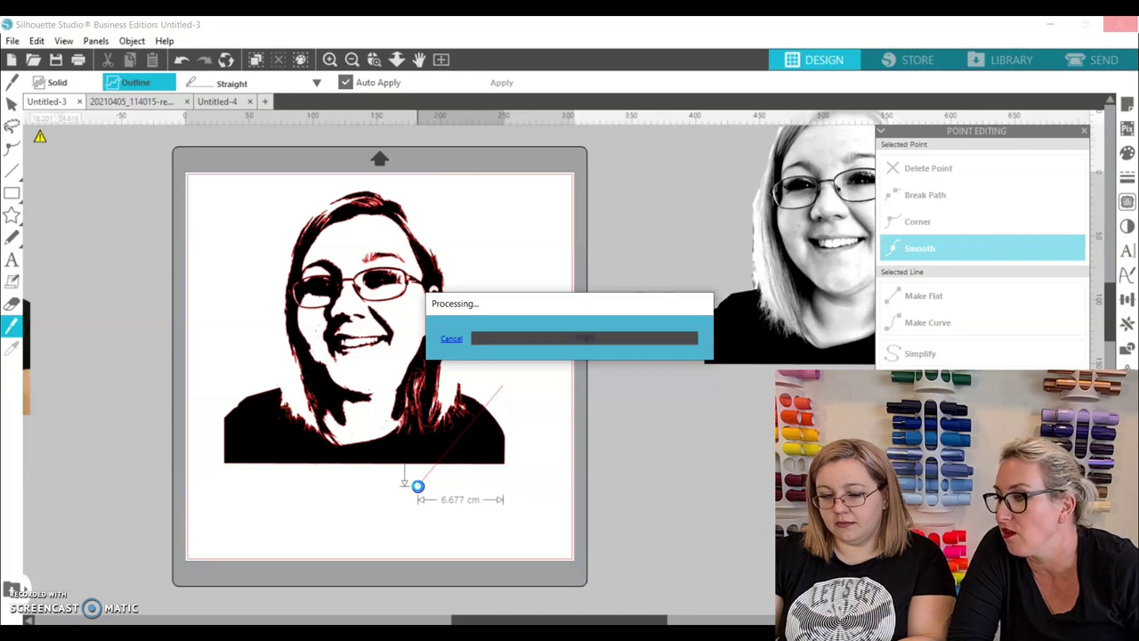
left_click_drag(417, 485, 418, 485)
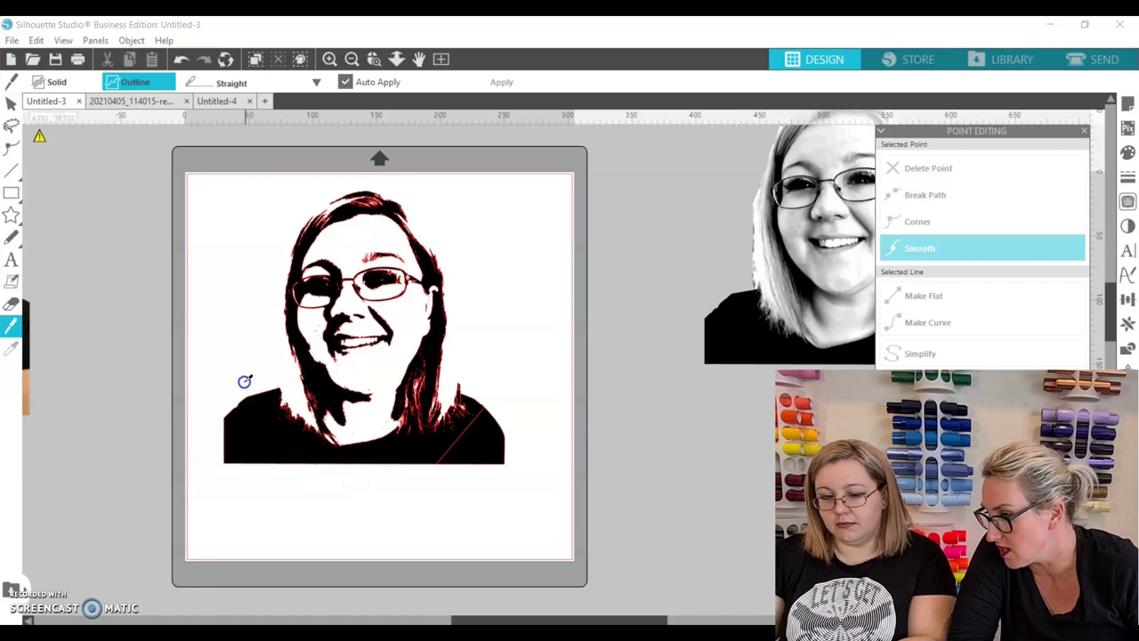
left_click_drag(244, 381, 329, 485)
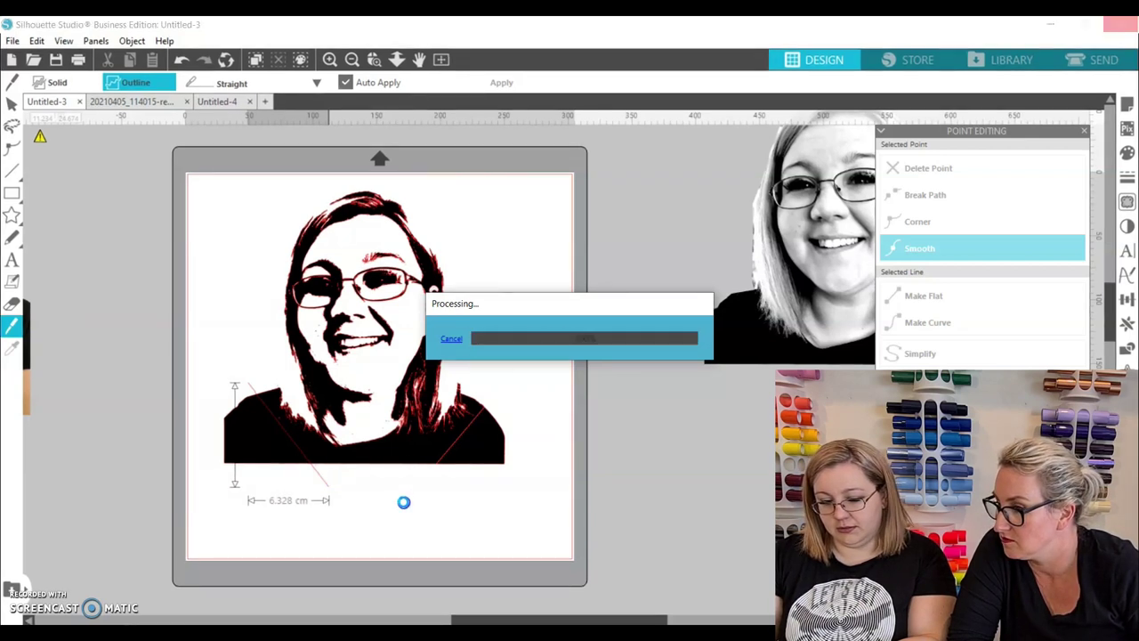
key("Delete")
left_click(483, 456)
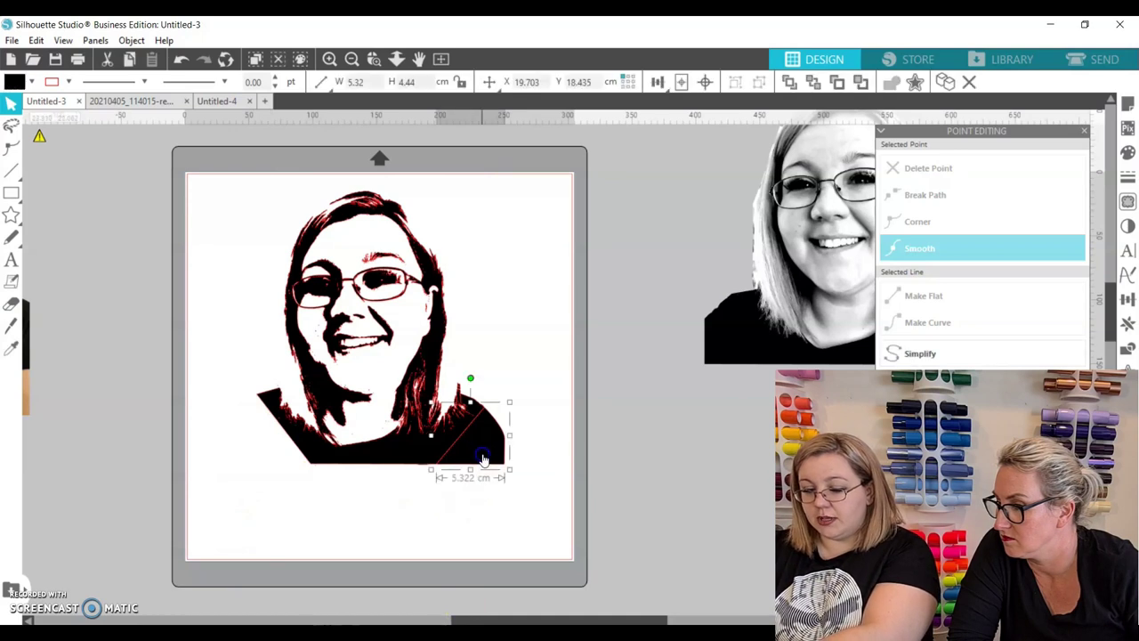
key("Delete")
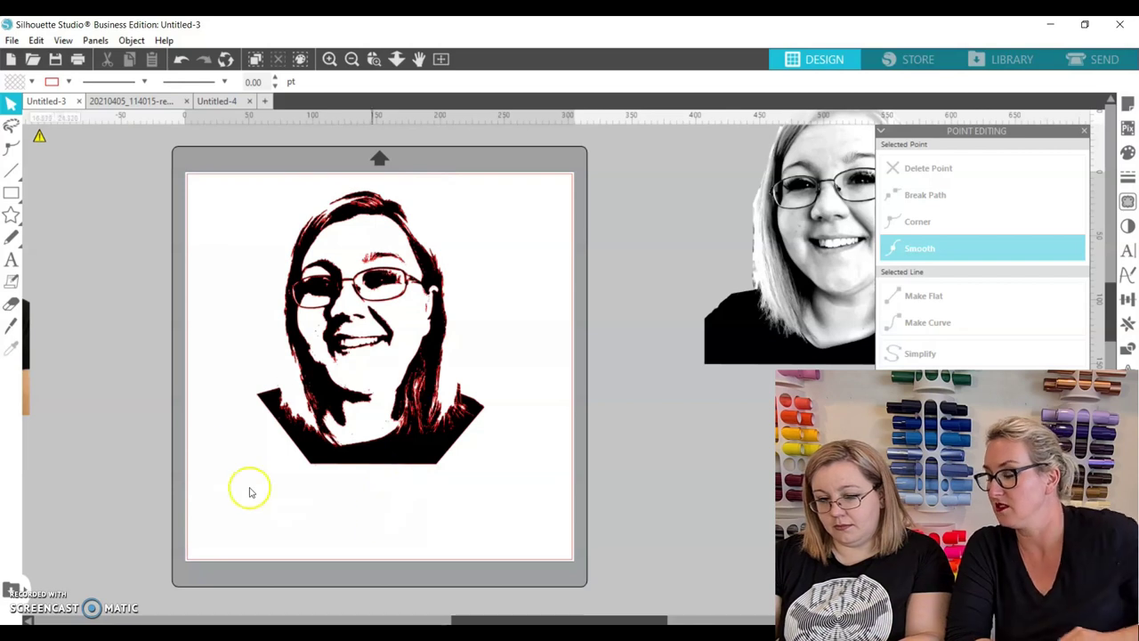
Step: Make two more diagonal Knife cuts close to the hair on both sides and delete the remaining shoulder pieces
left_click(11, 326)
left_click_drag(272, 372, 360, 489)
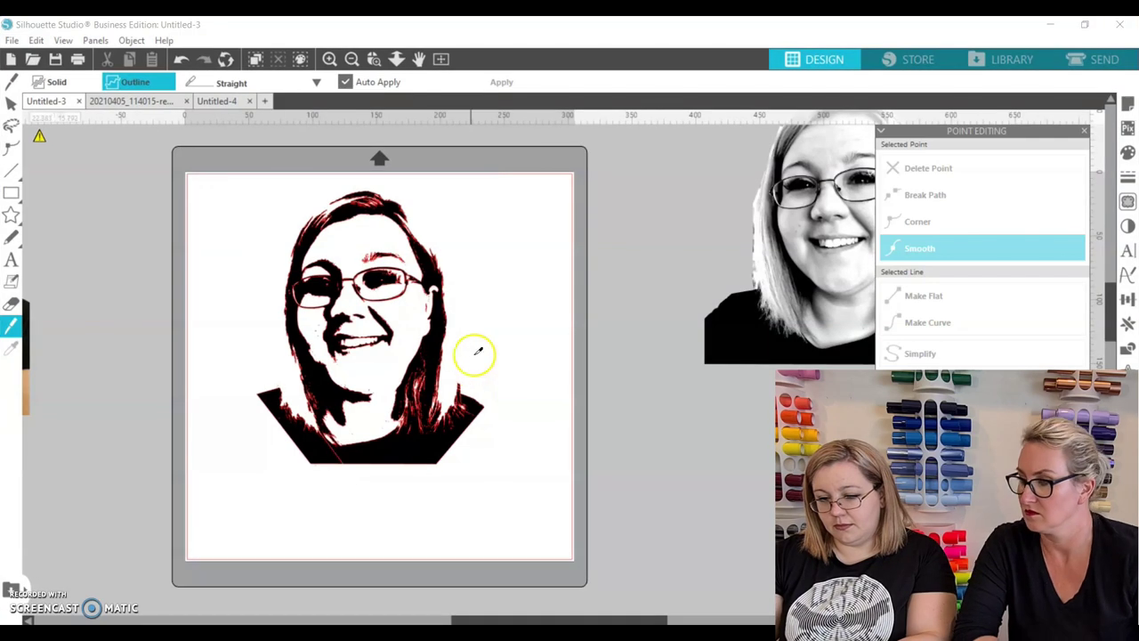
left_click_drag(471, 352, 397, 502)
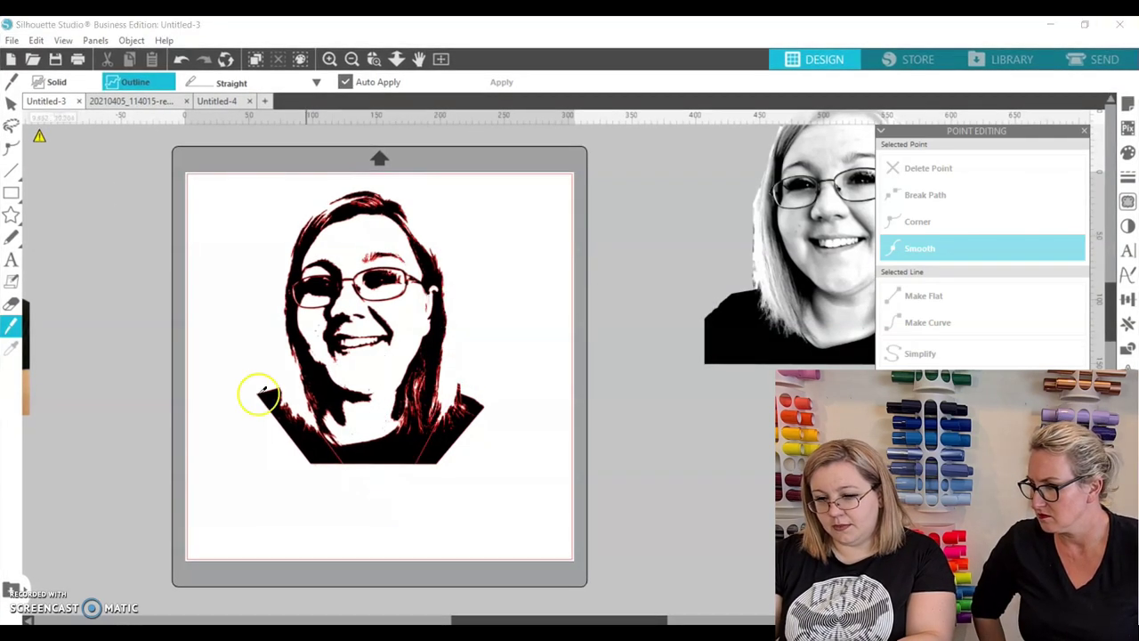
left_click(12, 101)
left_click(294, 436)
key("Delete")
left_click(458, 410)
key("Delete")
Step: Cut straight across the portrait just below the hair with the Knife and delete the leftover shirt piece
left_click(11, 325)
left_click_drag(279, 439, 504, 427)
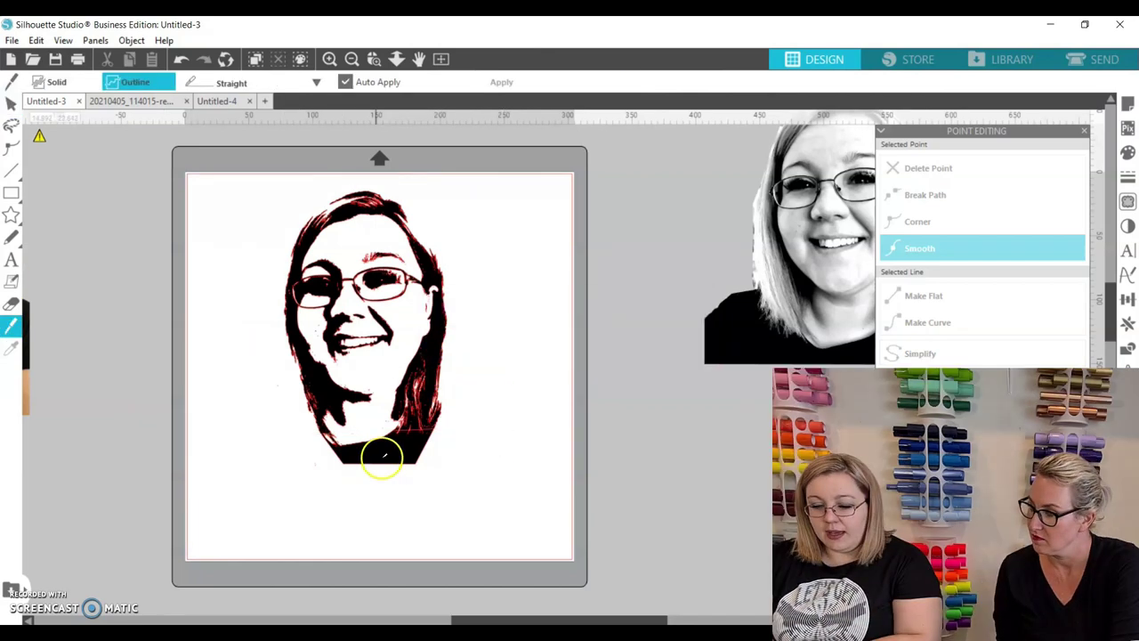
left_click(12, 101)
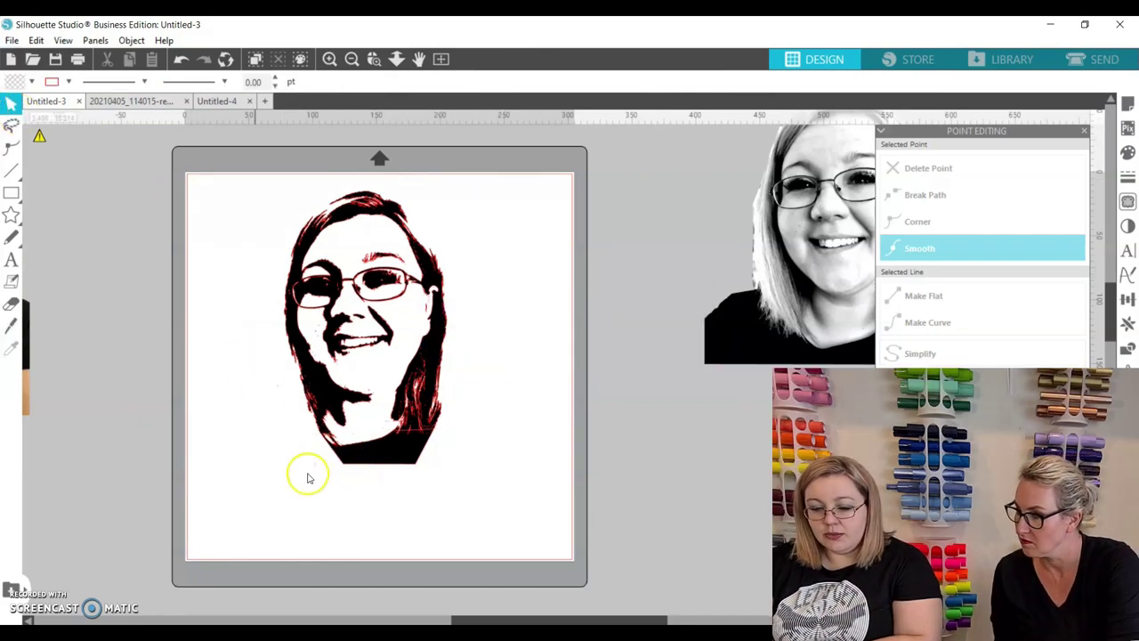
left_click(367, 463)
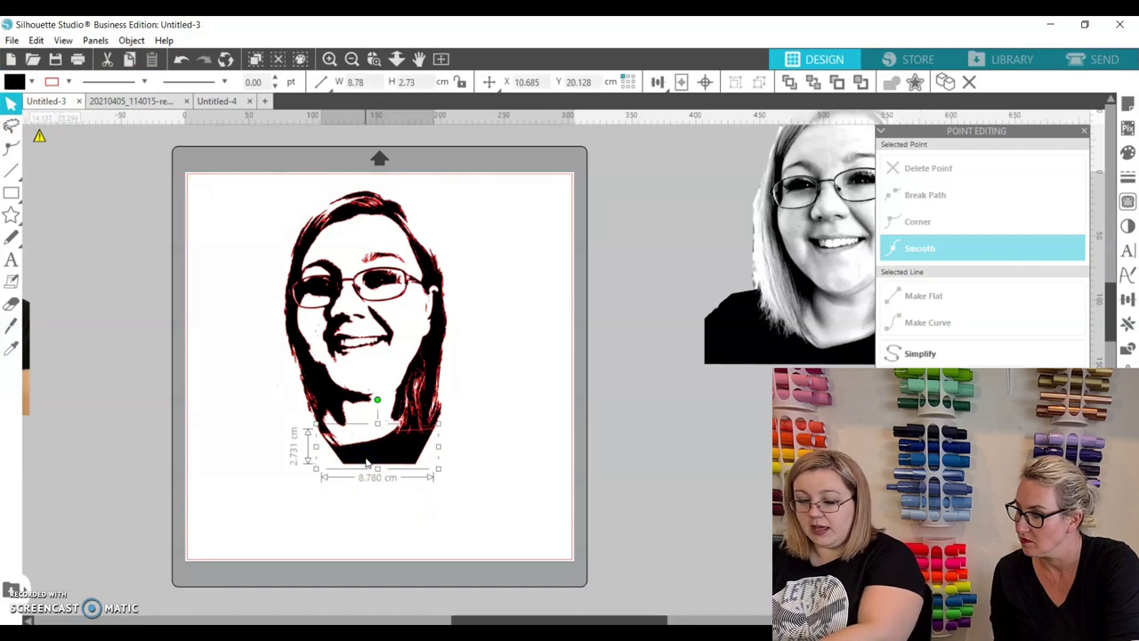
key("Delete")
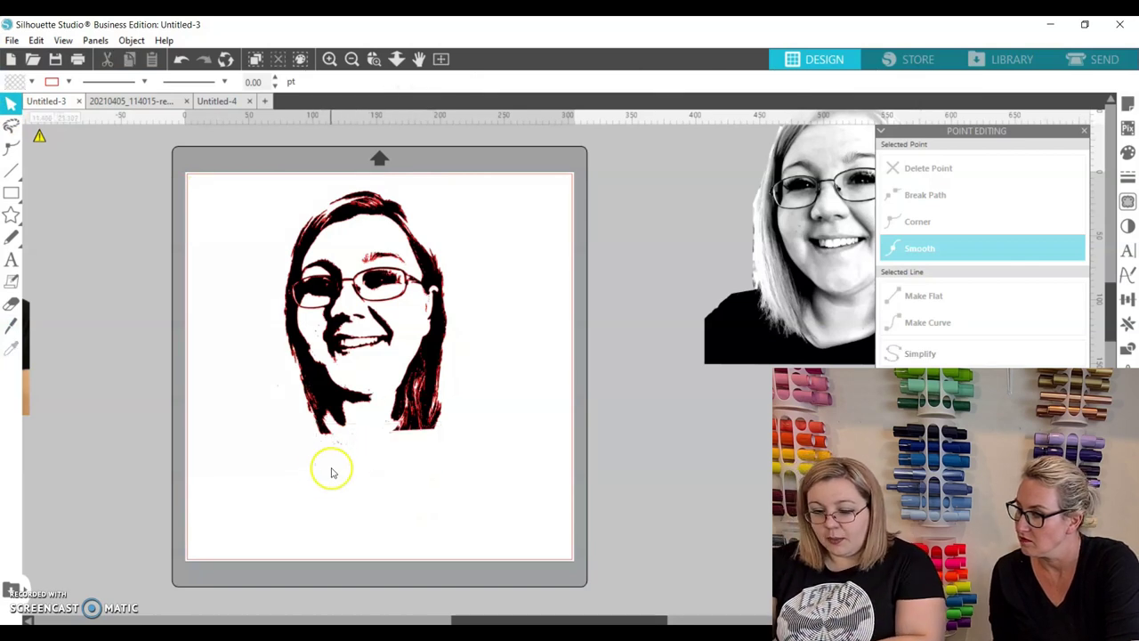
Step: Undo the accidental move of the portrait's main piece and delete the stray specks around the head and below the neck
left_click_drag(326, 400, 311, 392)
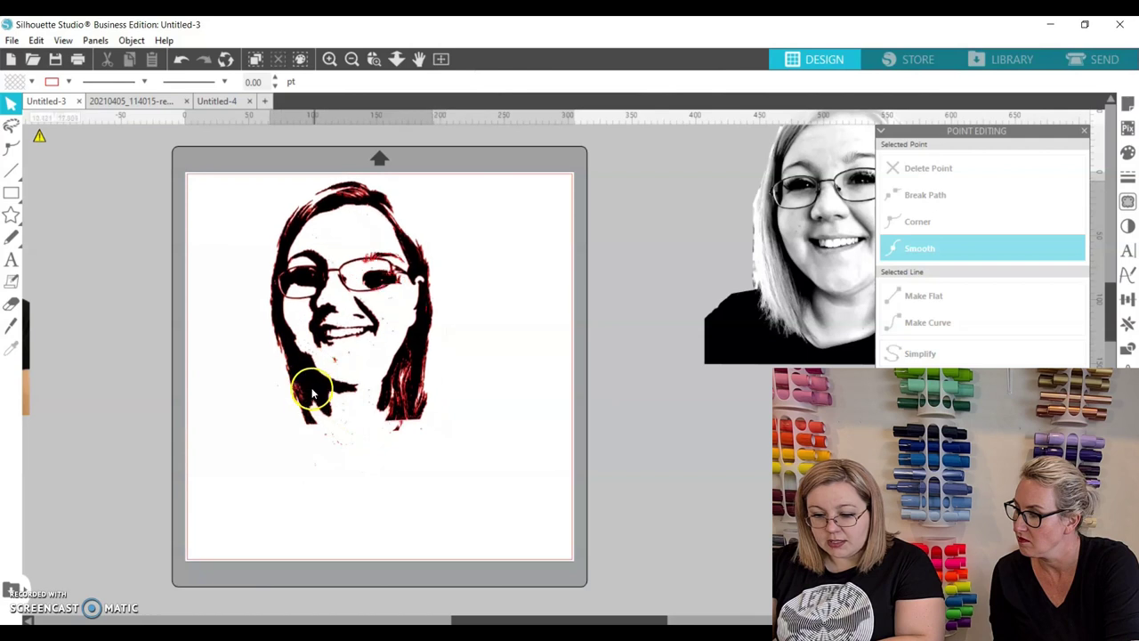
key("ctrl+z")
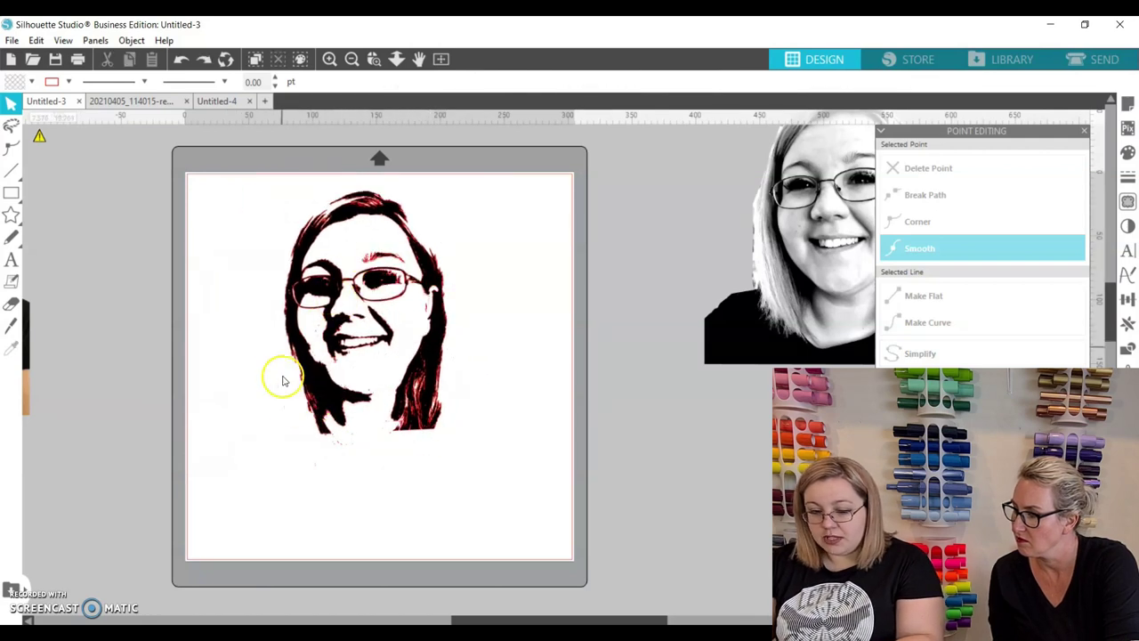
left_click(330, 412)
left_click(255, 179)
left_click_drag(250, 177, 445, 244)
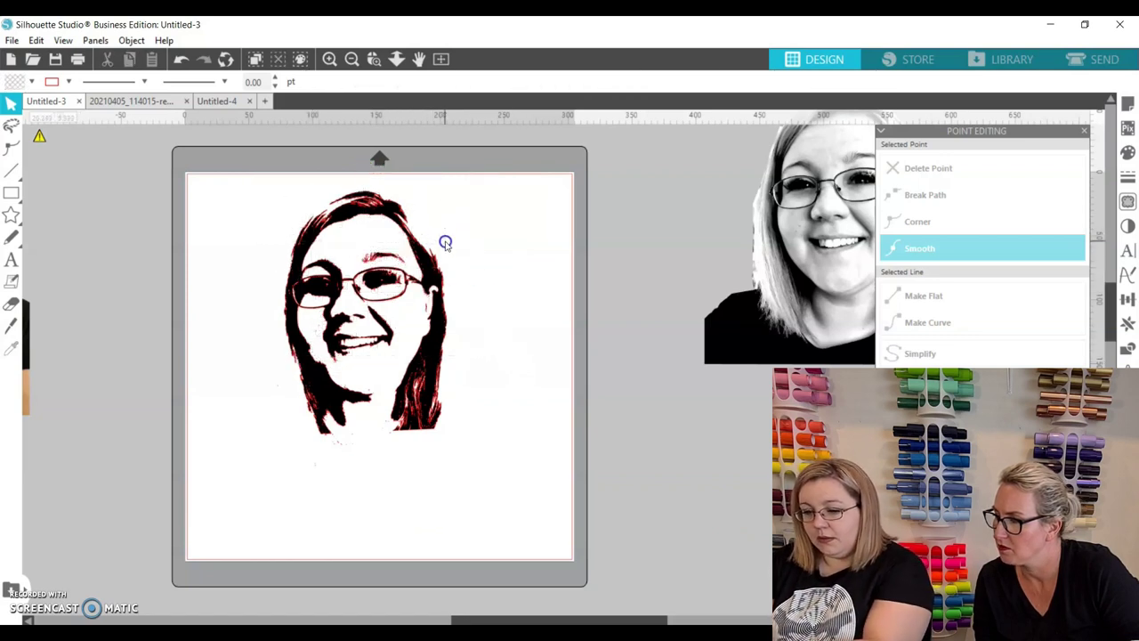
left_click_drag(265, 302, 349, 431)
left_click_drag(521, 463, 239, 355)
left_click(239, 354)
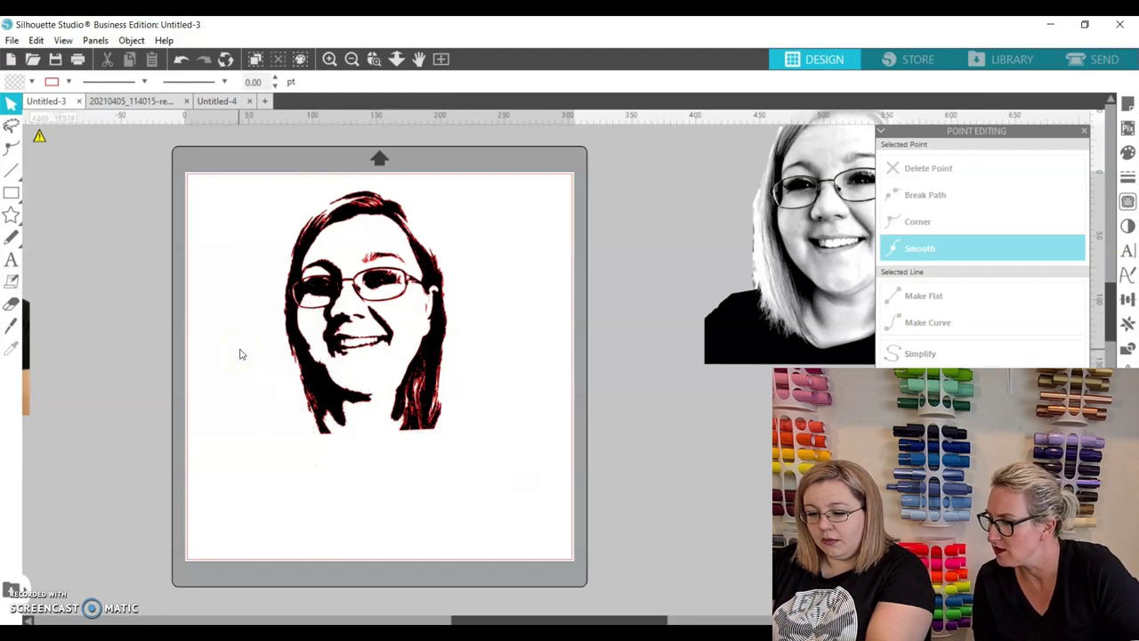
left_click(259, 346)
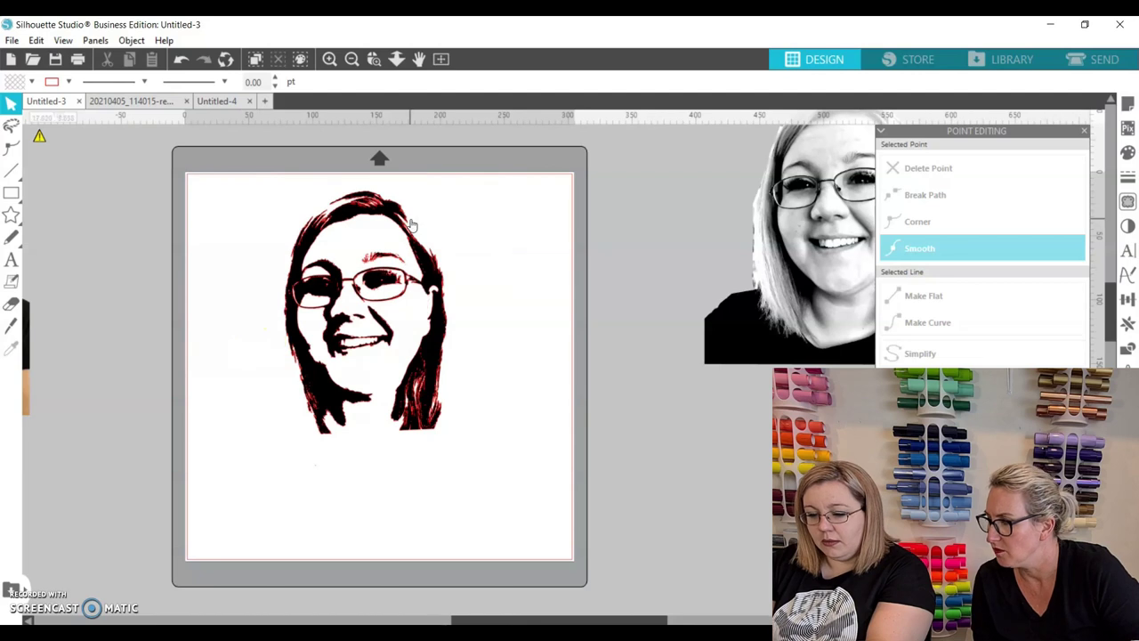
Step: Shift the portrait's main piece to check for loose specks in the face and undo the move
left_click_drag(378, 189, 393, 242)
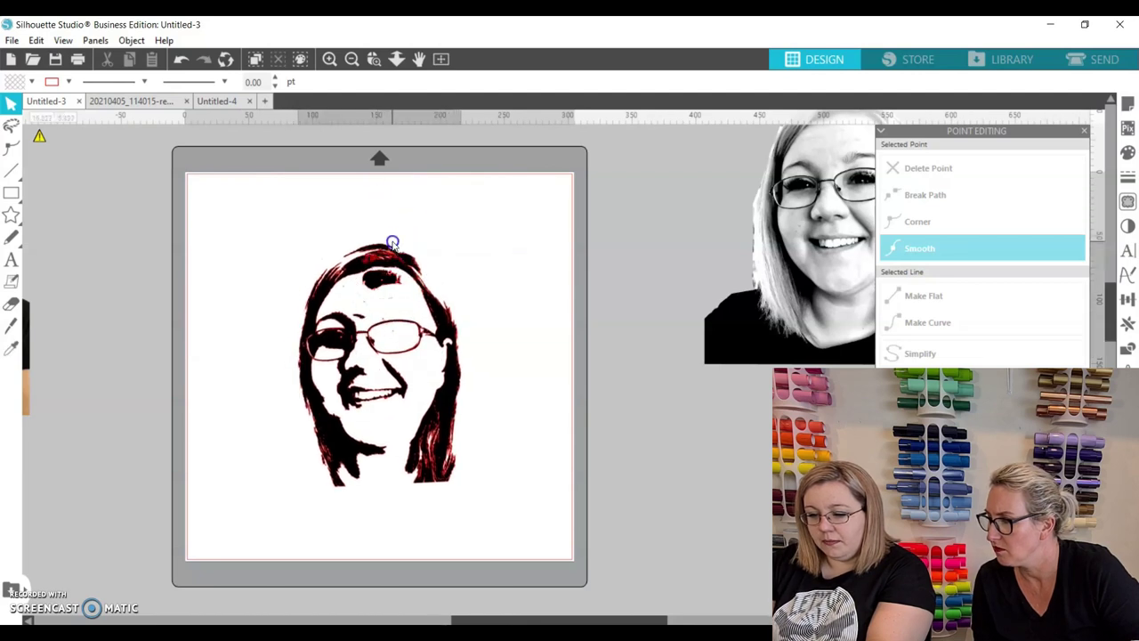
key("ctrl+z")
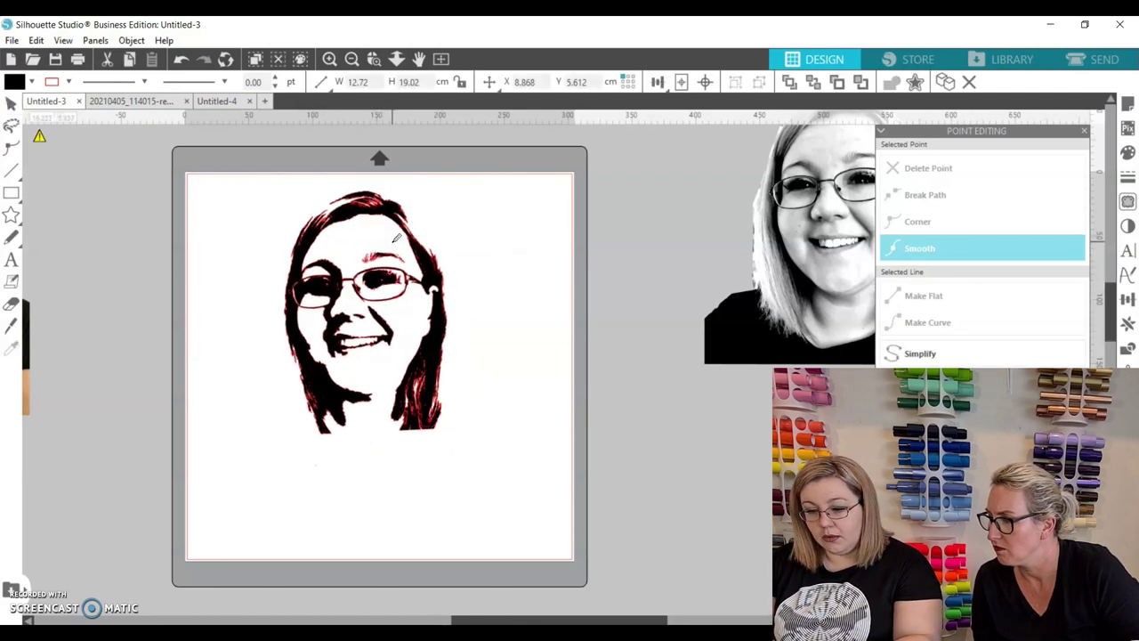
left_click(433, 311)
left_click(305, 323)
left_click_drag(385, 328, 407, 358)
left_click(402, 356)
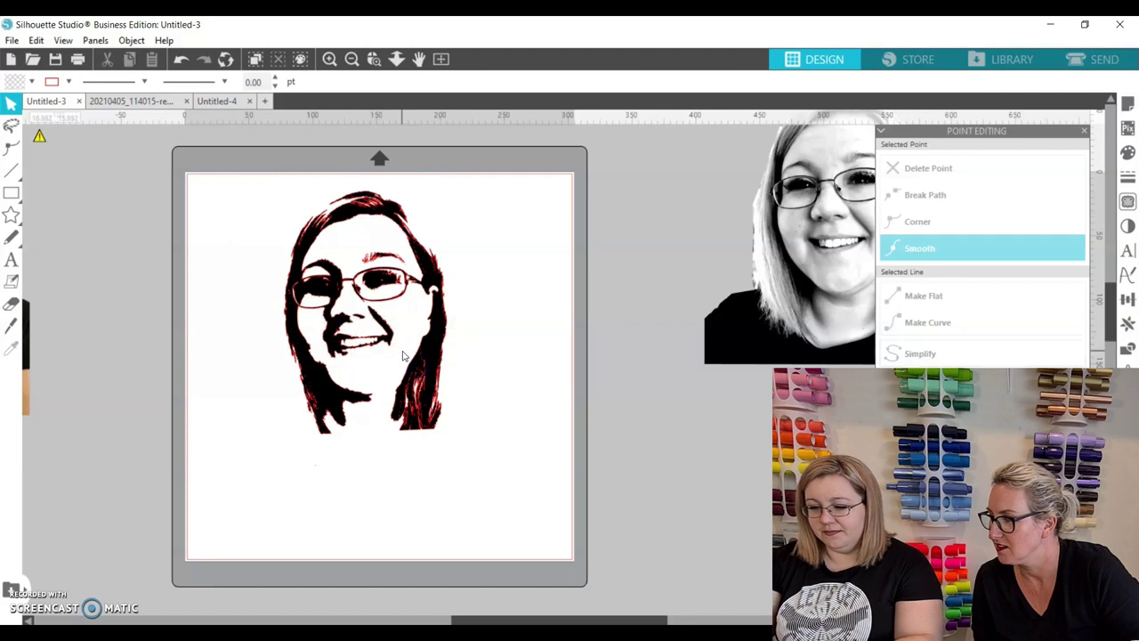
left_click(291, 337)
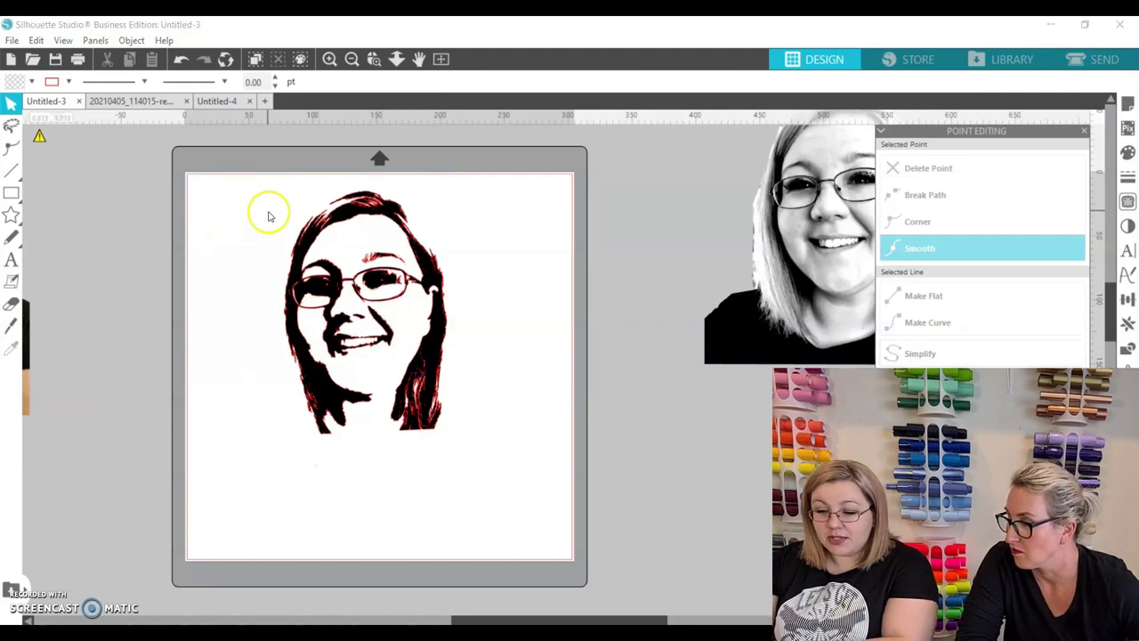
Step: Select all pieces of the trimmed portrait and simplify their outline points
left_click_drag(267, 214, 451, 370)
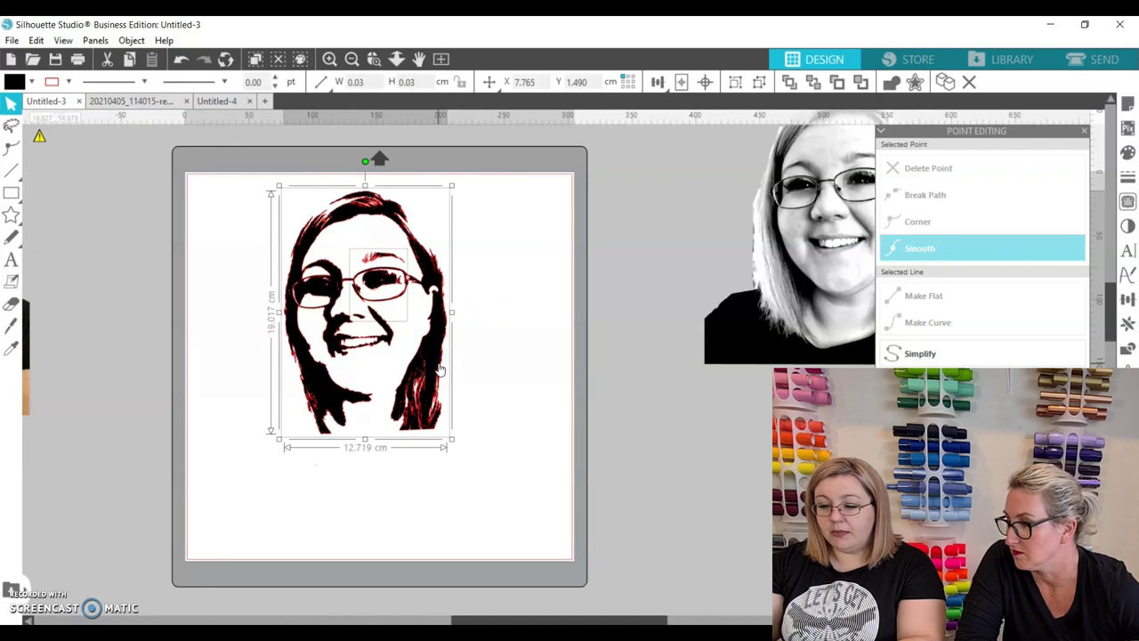
left_click(768, 339)
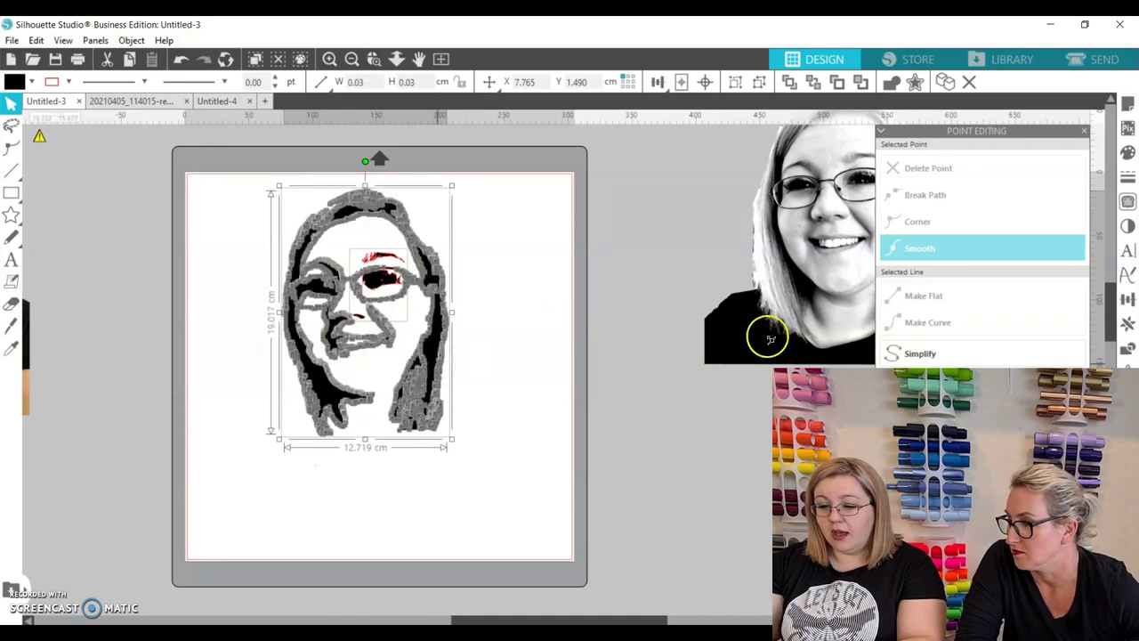
left_click(949, 357)
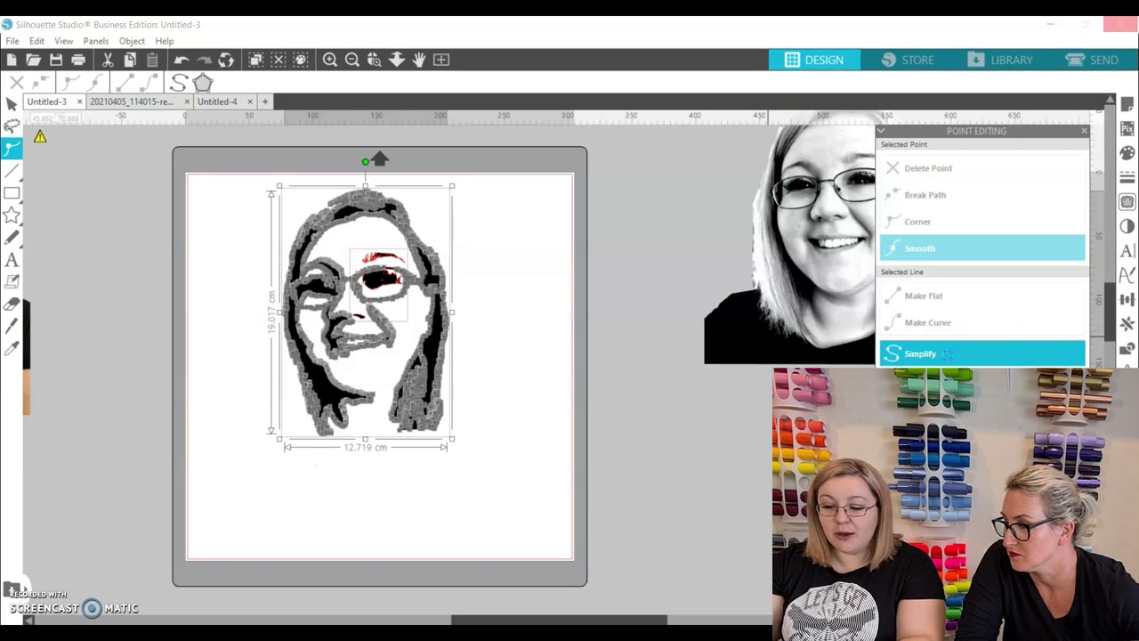
left_click(948, 353)
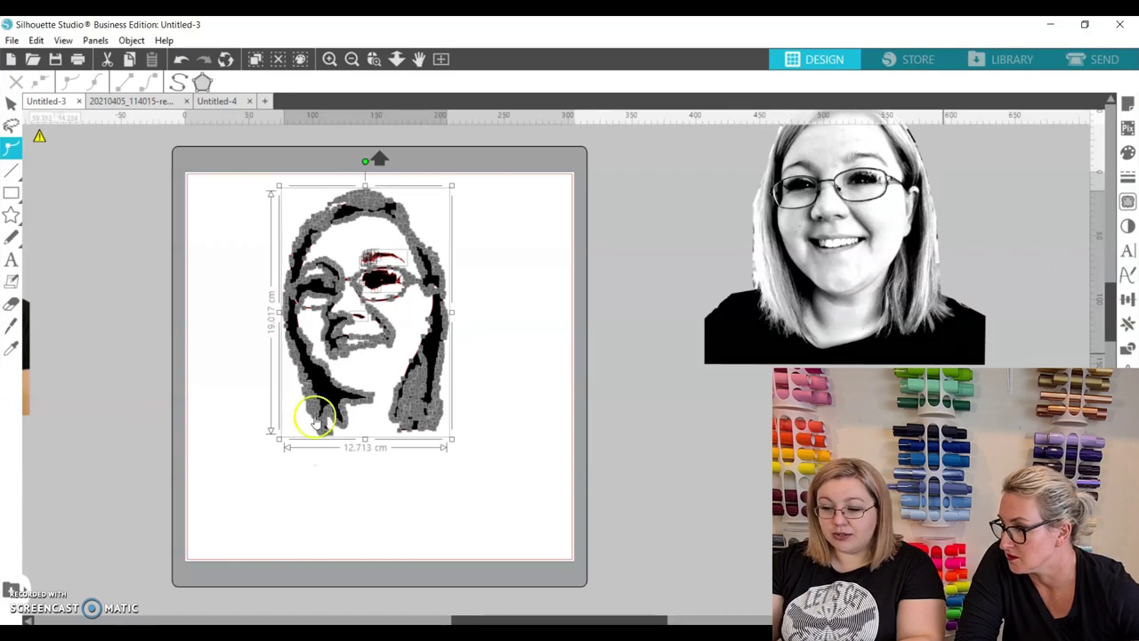
left_click(528, 275)
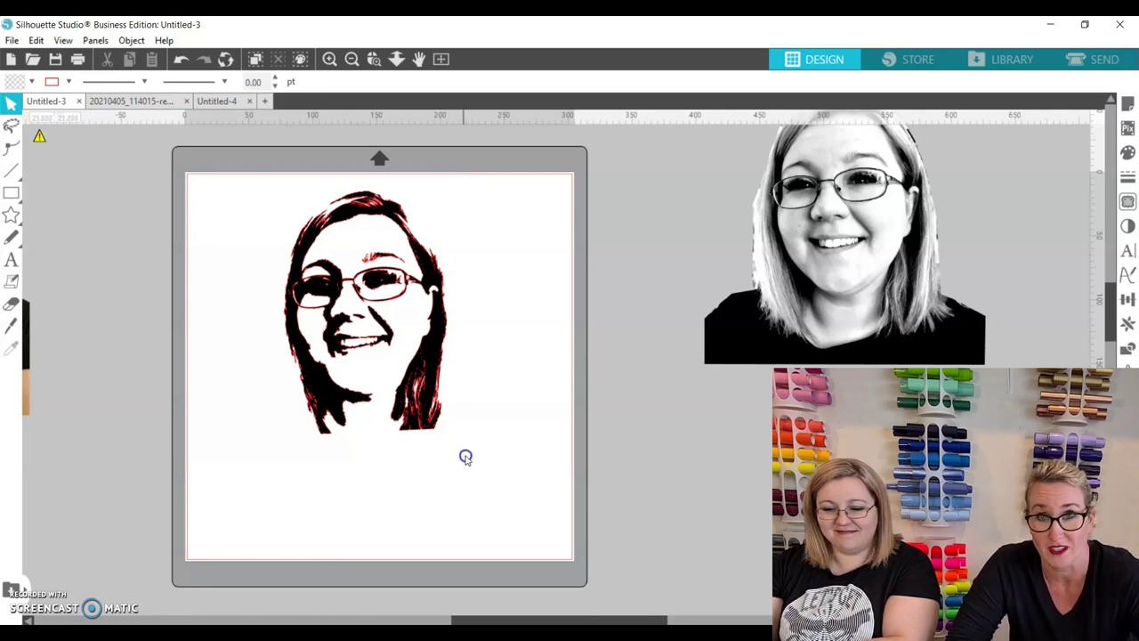
Step: Group all pieces of the simplified portrait and move the group to the upper-left corner of the page
left_click_drag(483, 483, 259, 180)
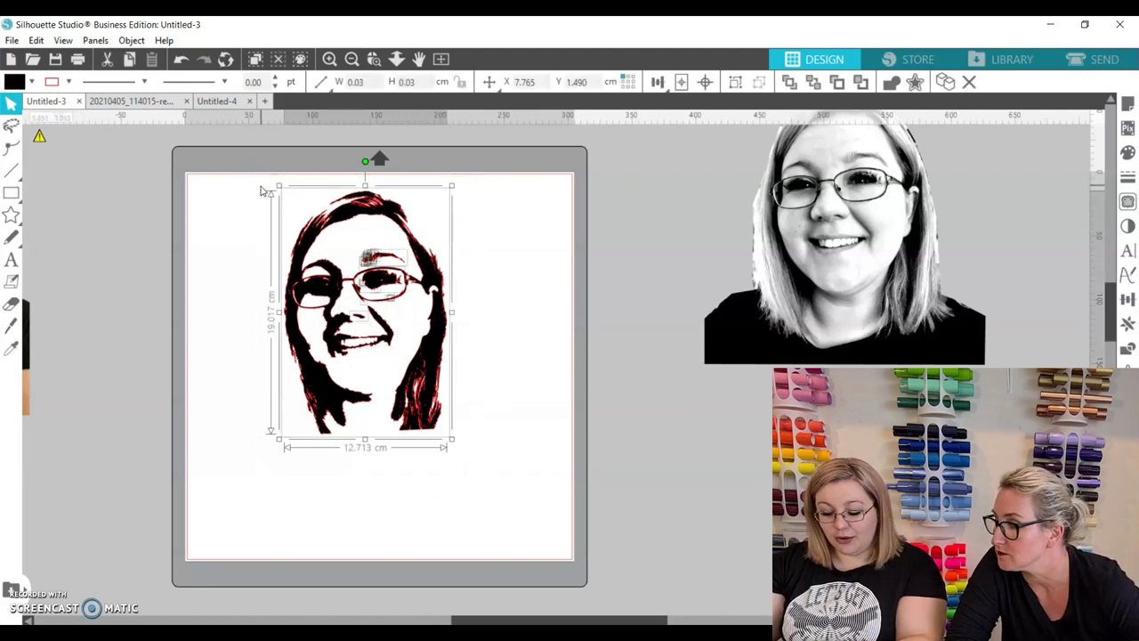
right_click(297, 283)
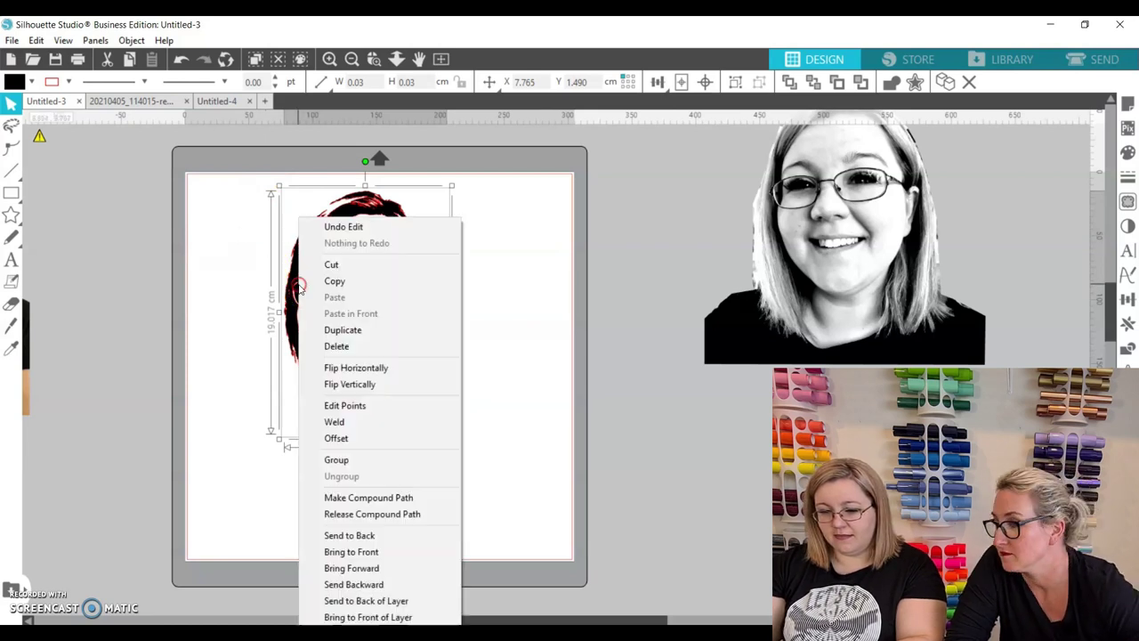
left_click(368, 460)
left_click_drag(322, 287, 245, 282)
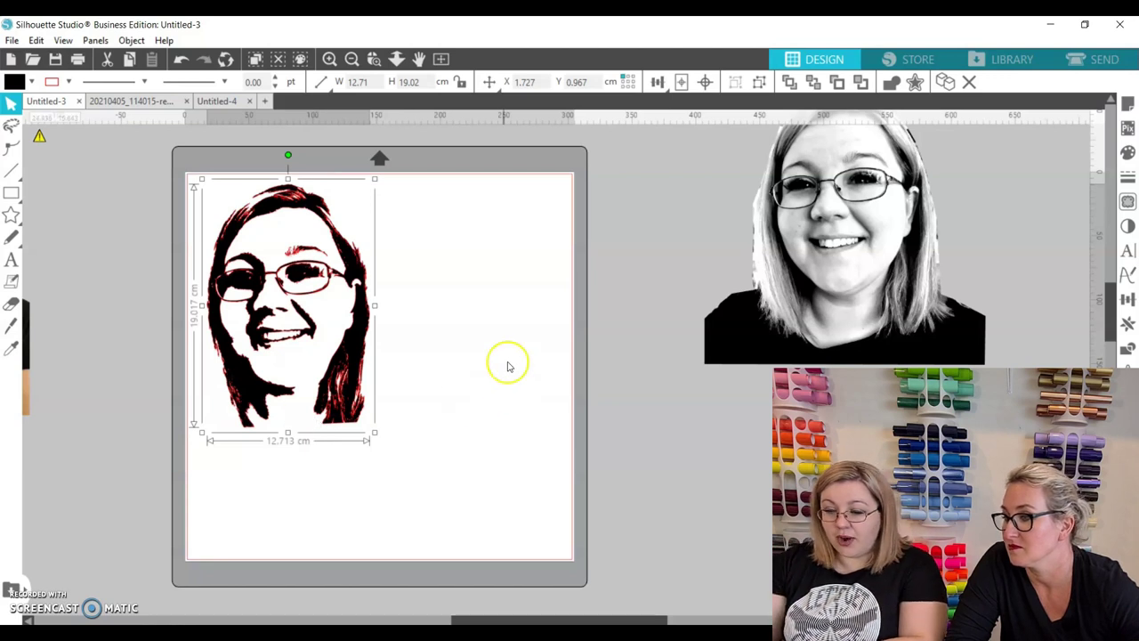
Step: Set the cutting mat to None in the page setup and deselect the portrait
left_click(1104, 58)
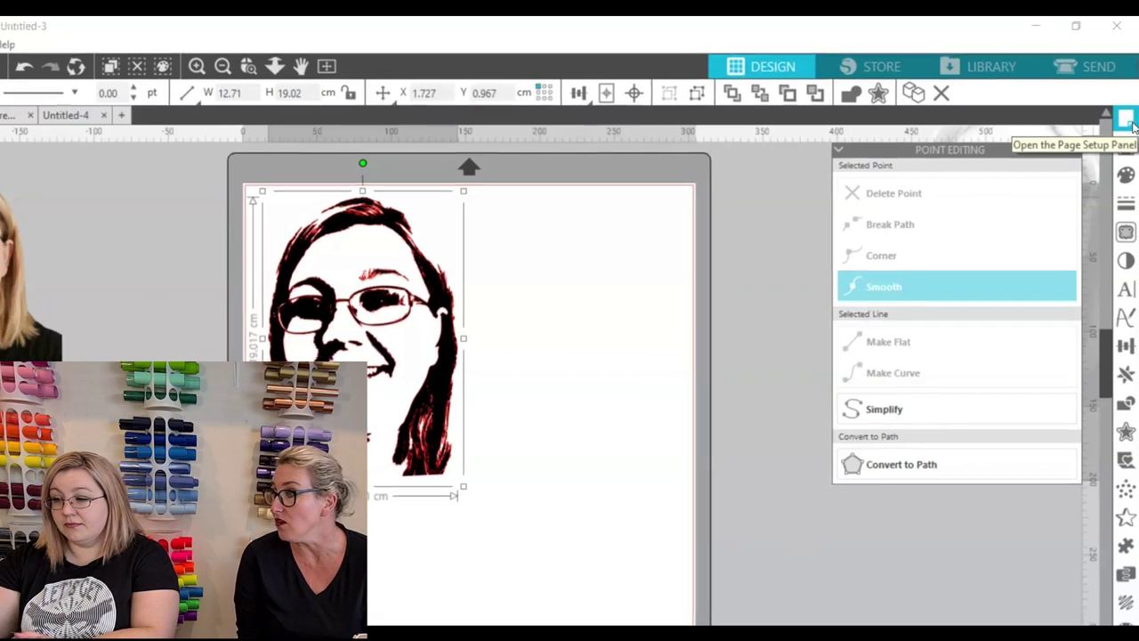
left_click(1128, 123)
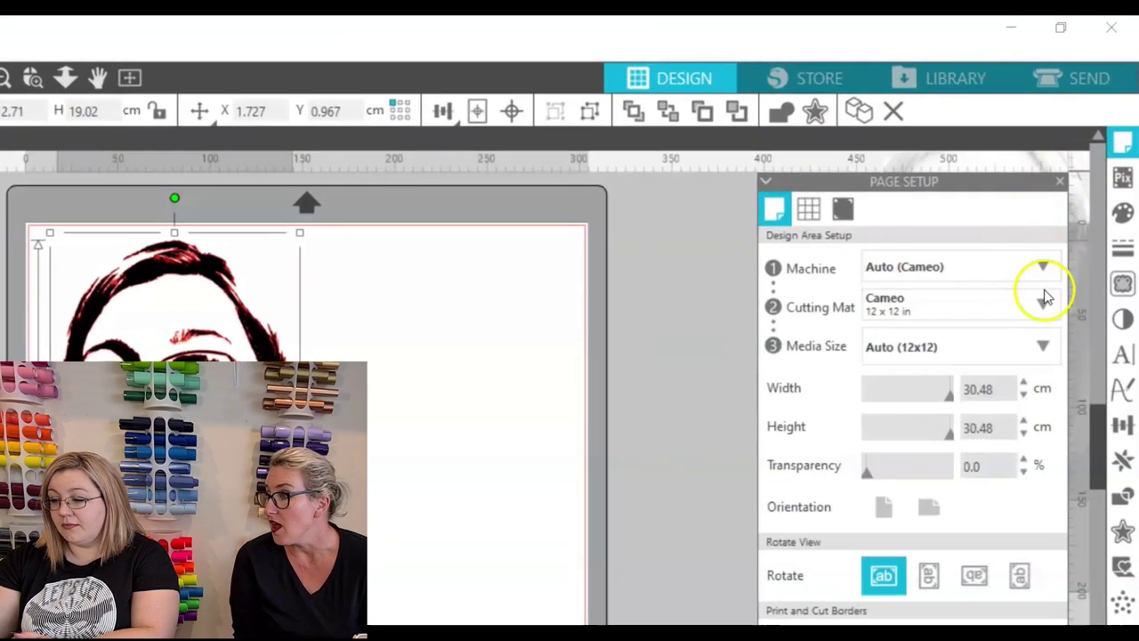
left_click(1032, 303)
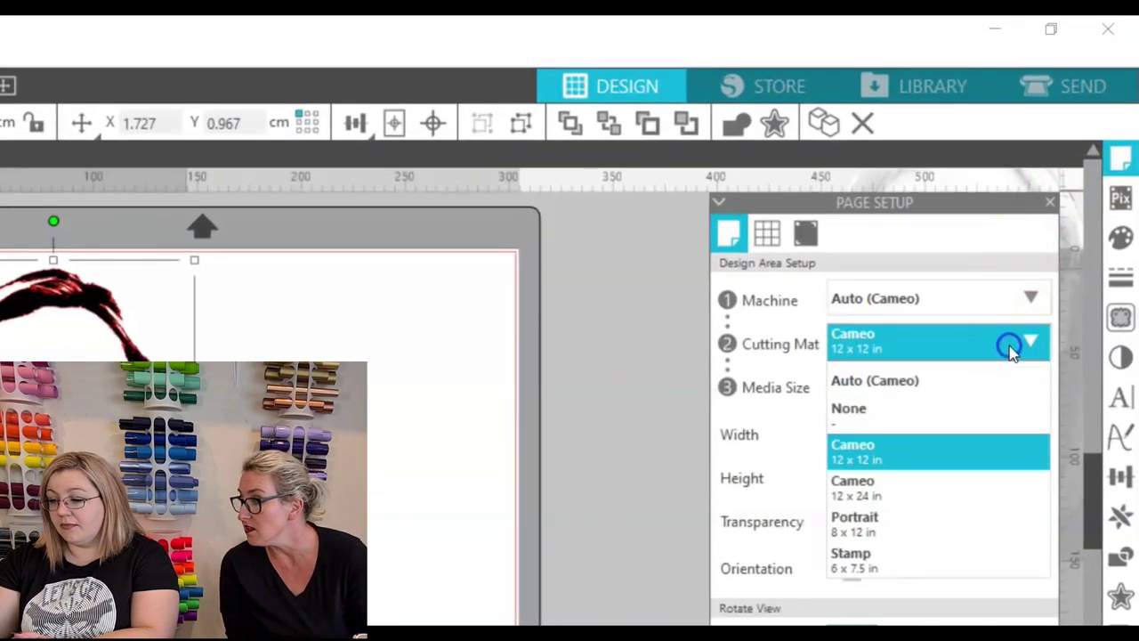
left_click(954, 425)
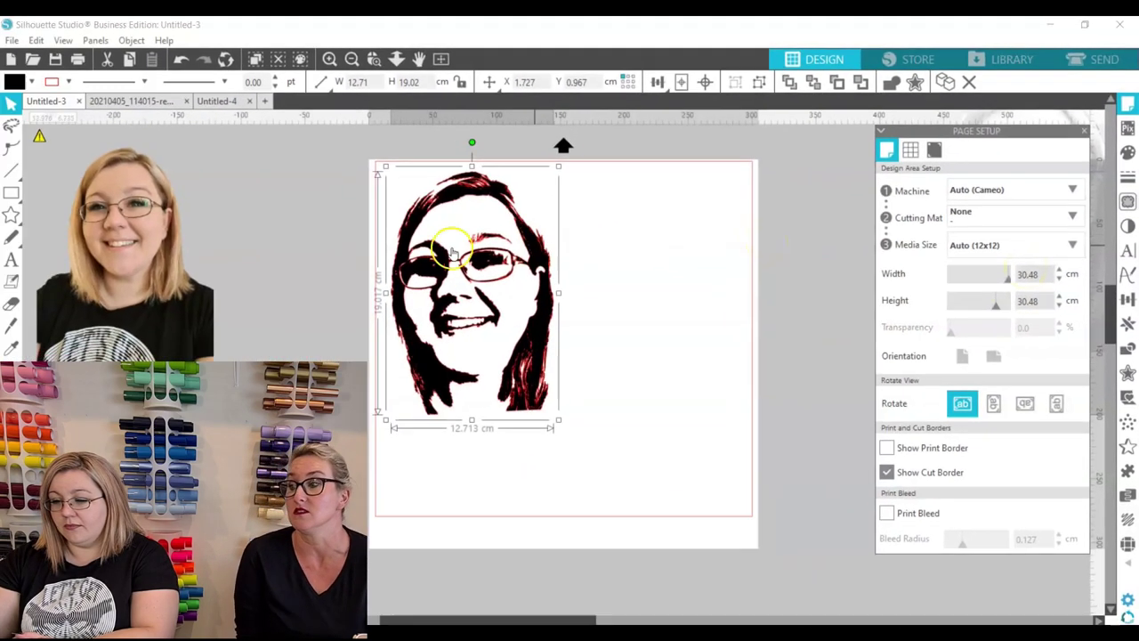
left_click(264, 226)
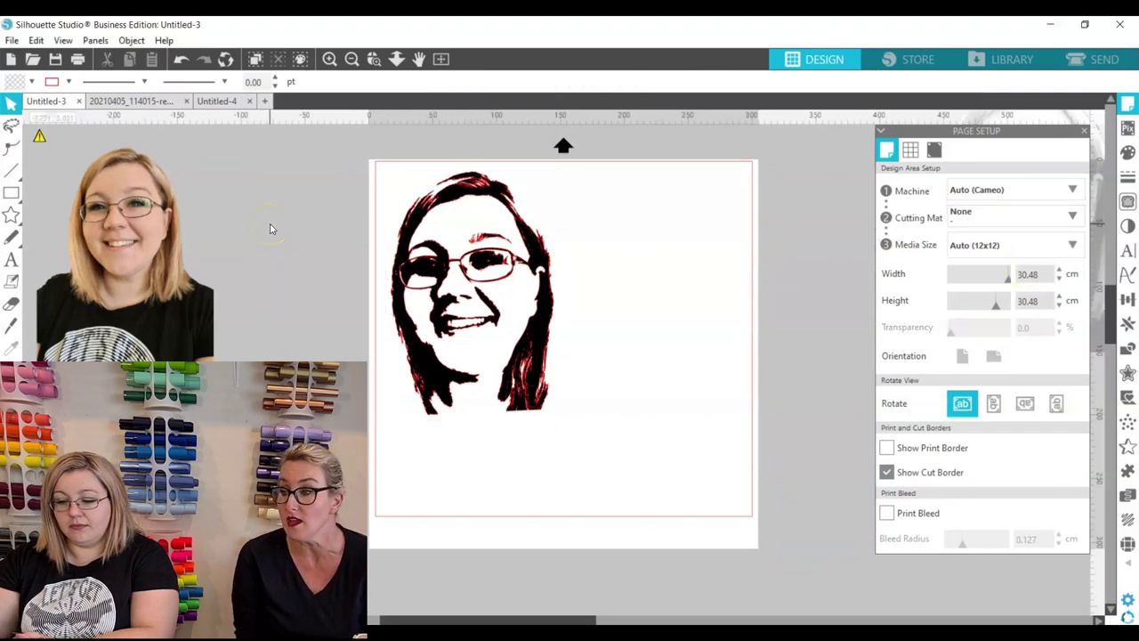